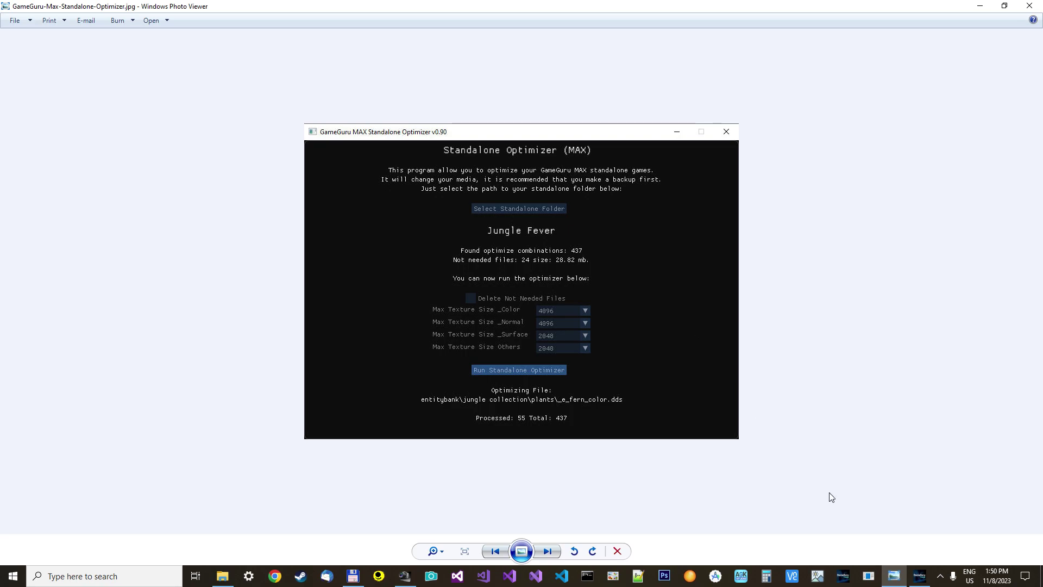
Close the GameGuru MAX HUB window
mouse_move(919, 577)
click(919, 524)
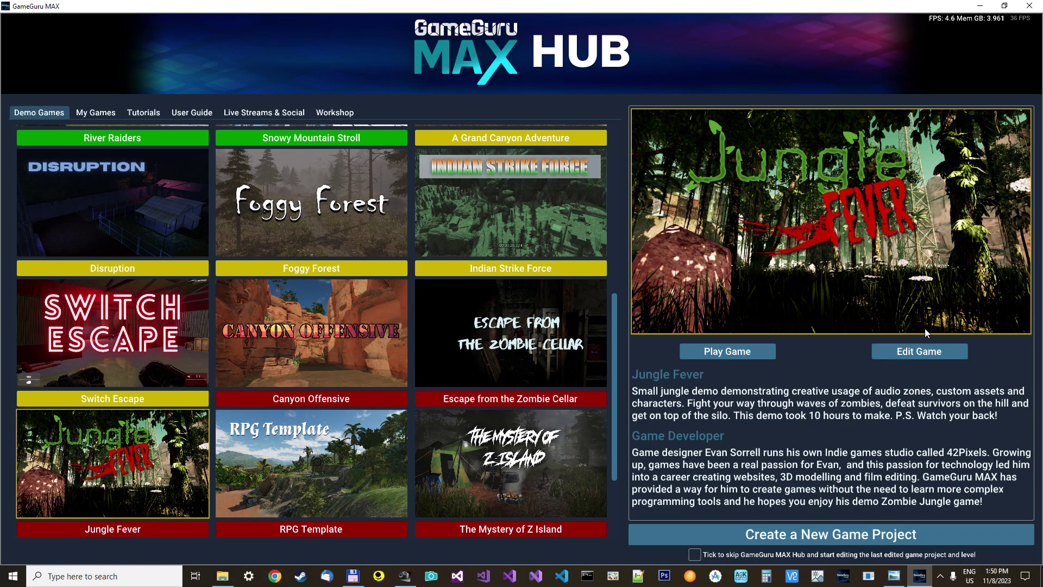
click(1029, 5)
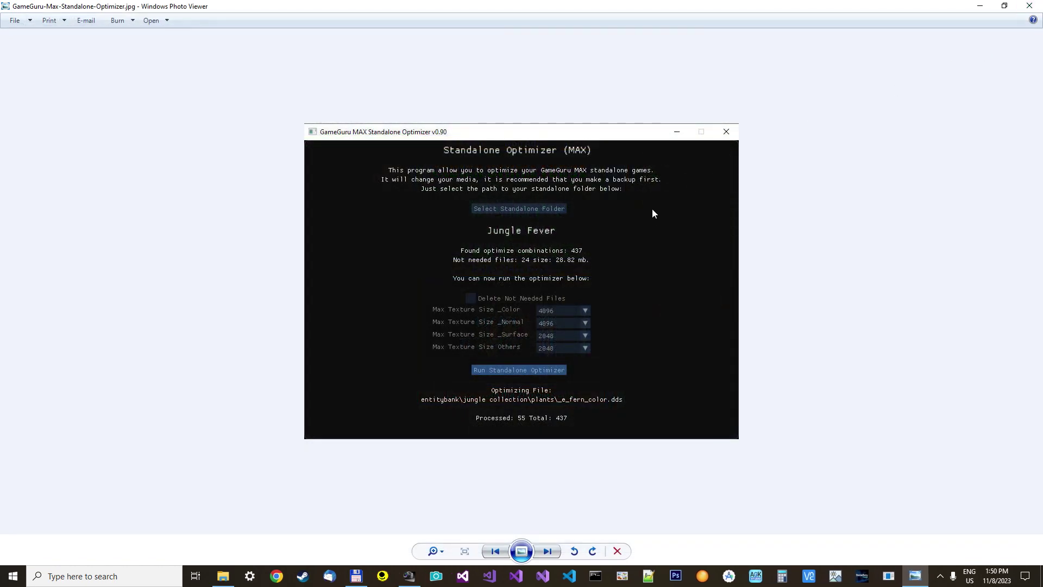
In Total Commander, browse the Jungle Fever org, optimized, 2048, 1024 and 512 folders
click(355, 576)
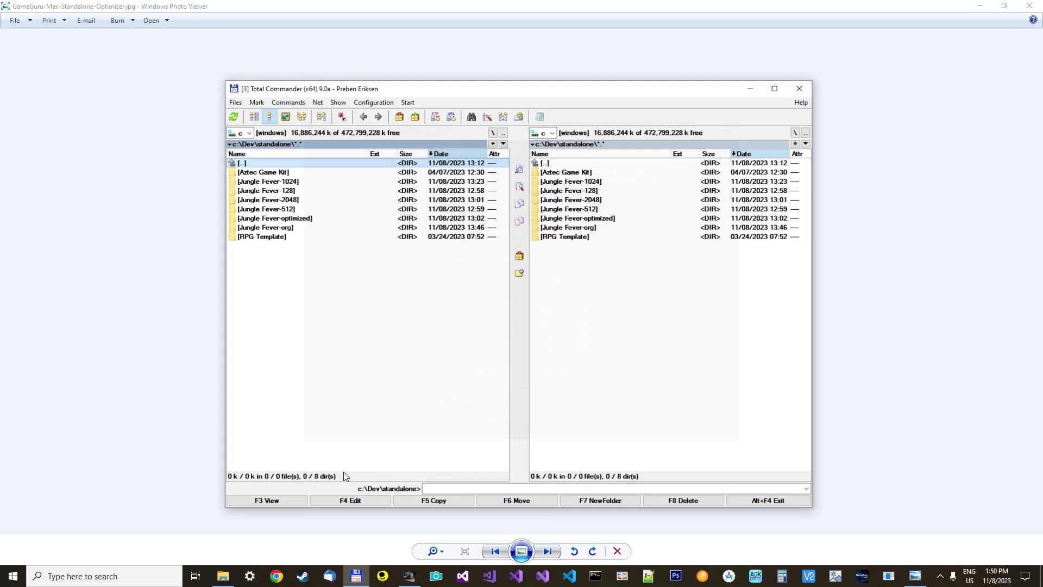
click(574, 228)
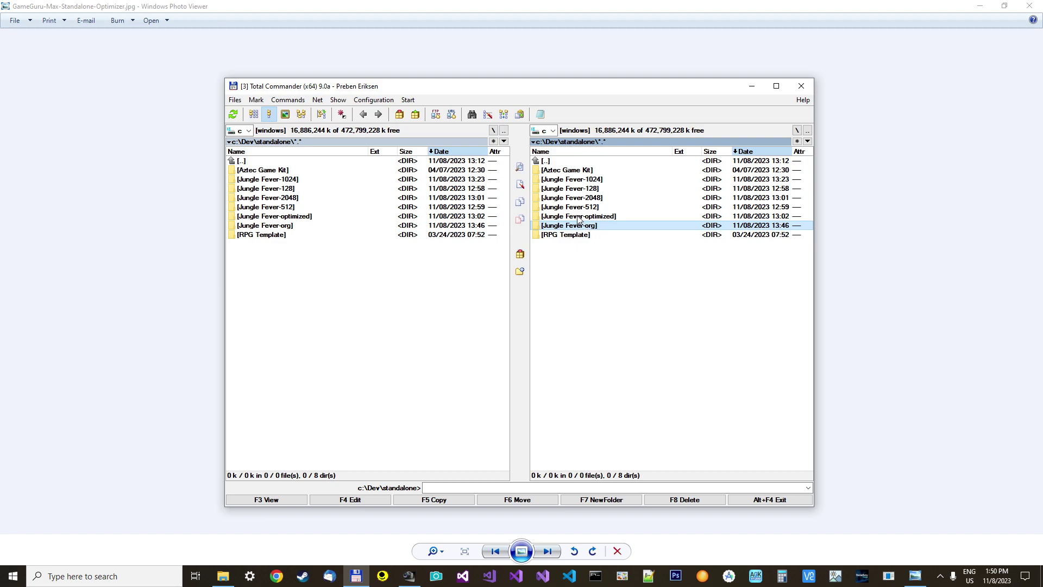
click(579, 217)
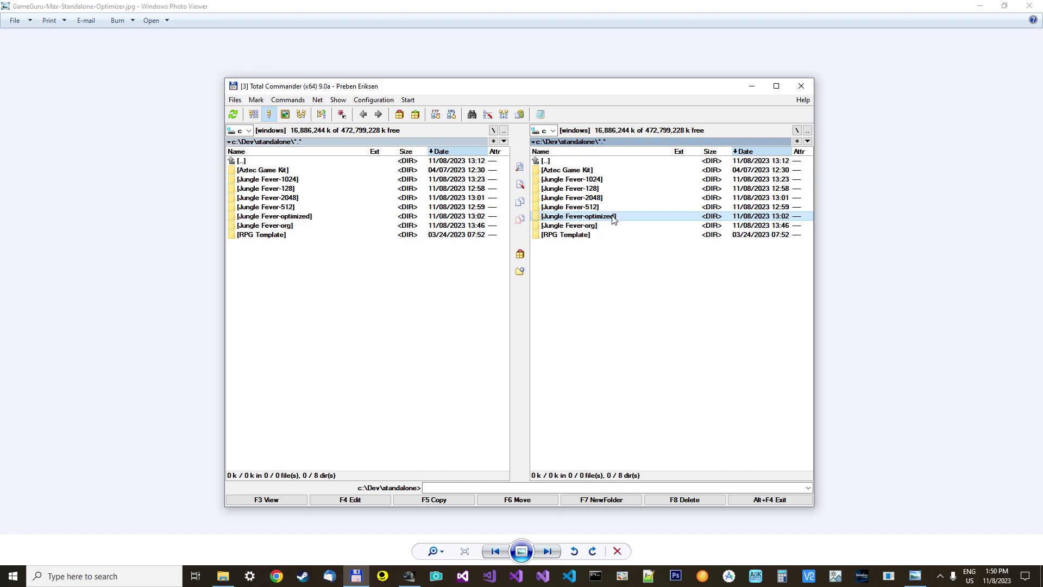
click(596, 199)
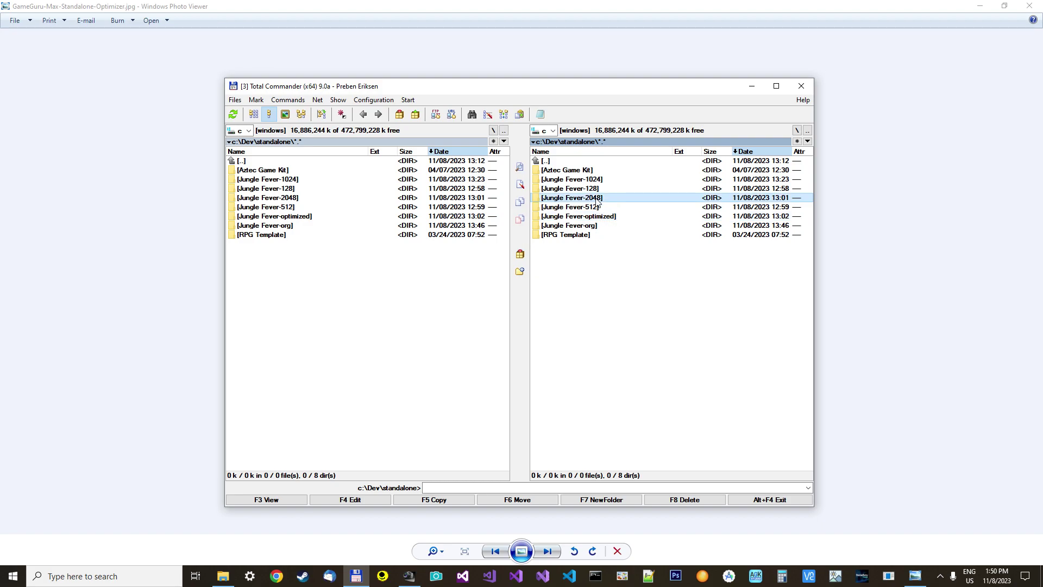
click(585, 181)
click(587, 200)
click(597, 209)
click(597, 218)
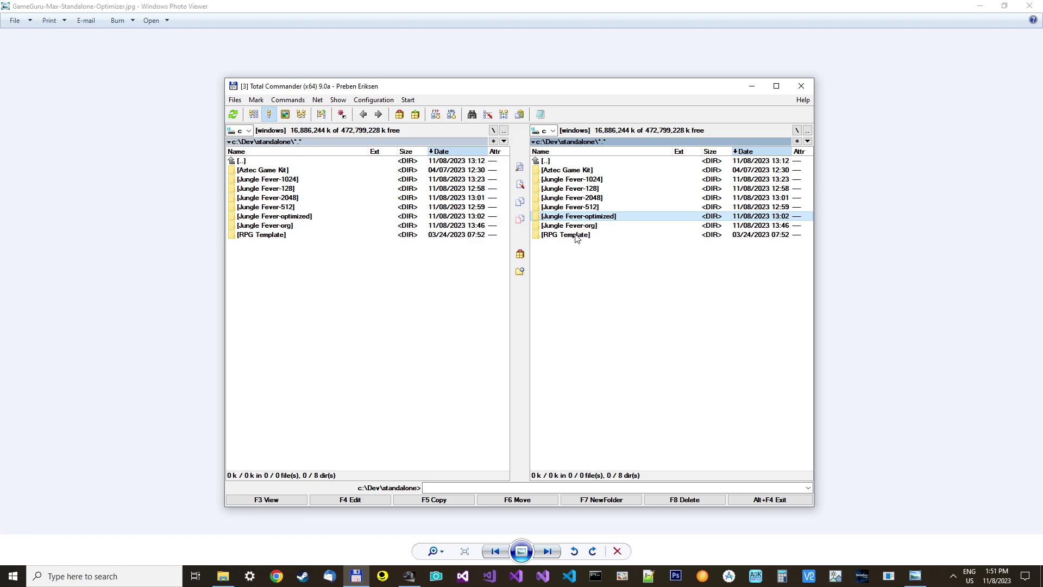
click(889, 576)
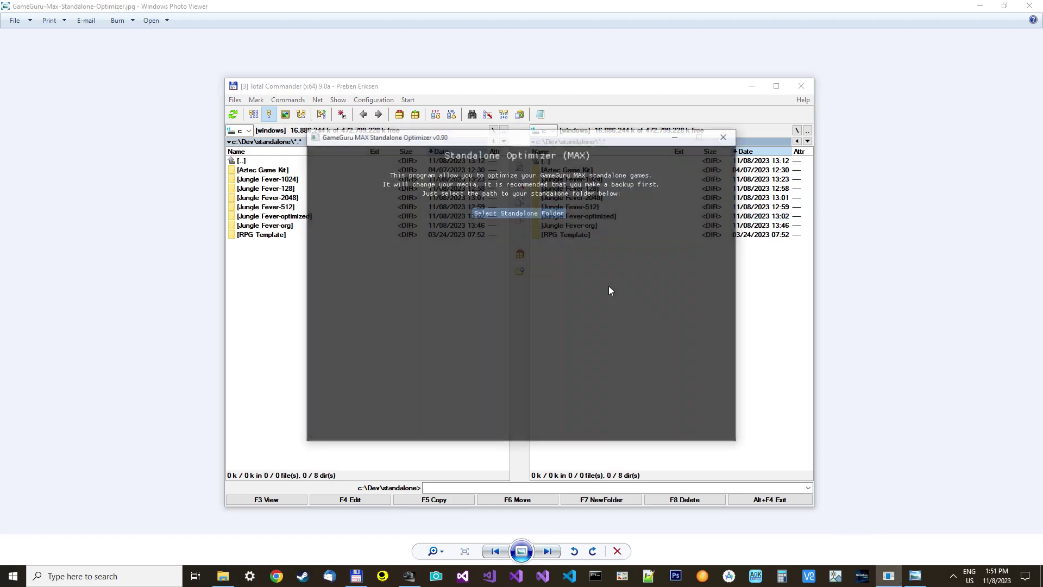
Load C:\DEV\standalone\Jungle Fever-org as the standalone folder to optimize
click(524, 212)
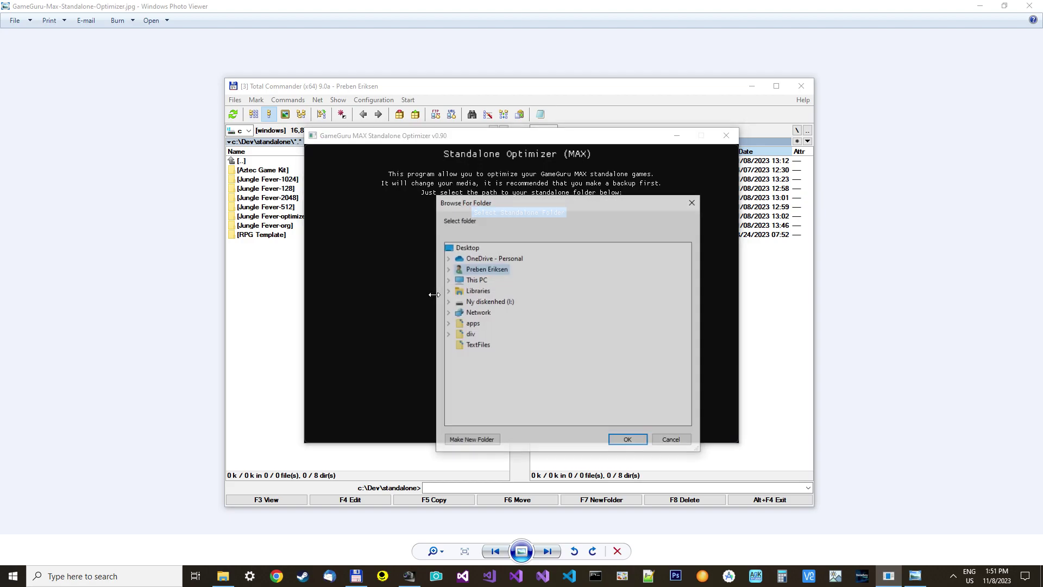
click(448, 280)
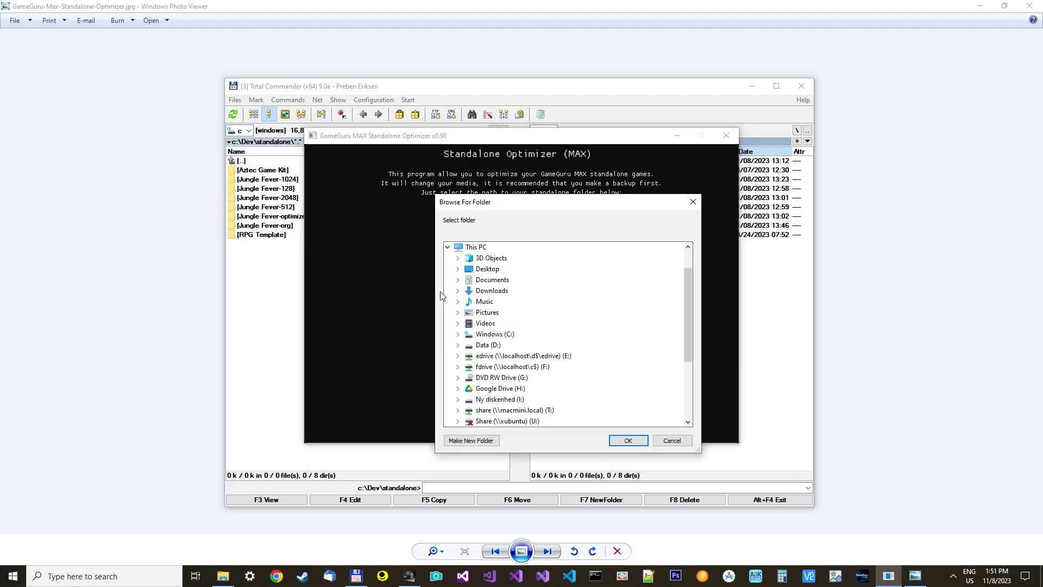
click(458, 345)
click(457, 247)
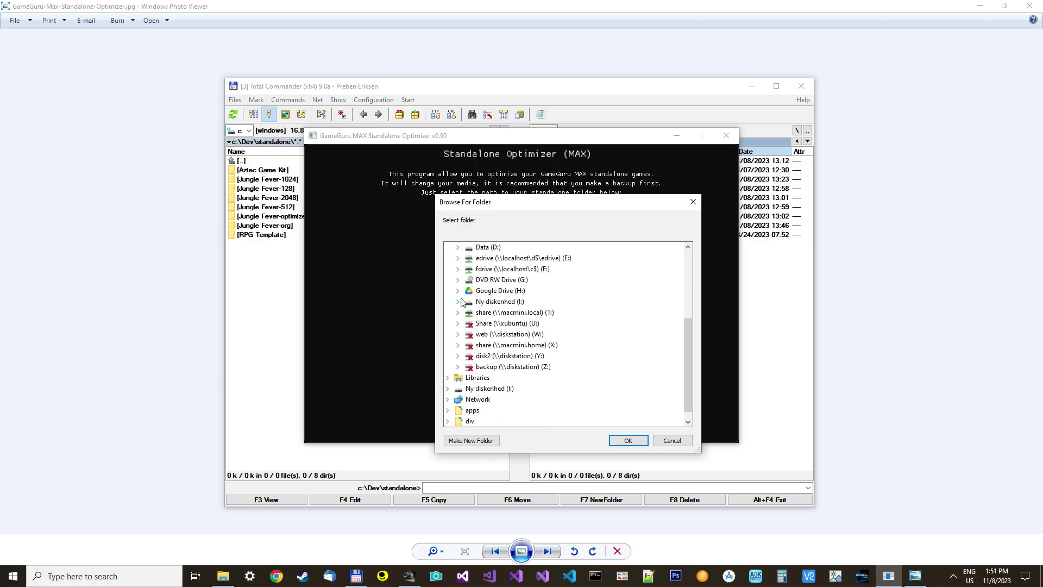
scroll(459, 282, up, 1)
click(457, 268)
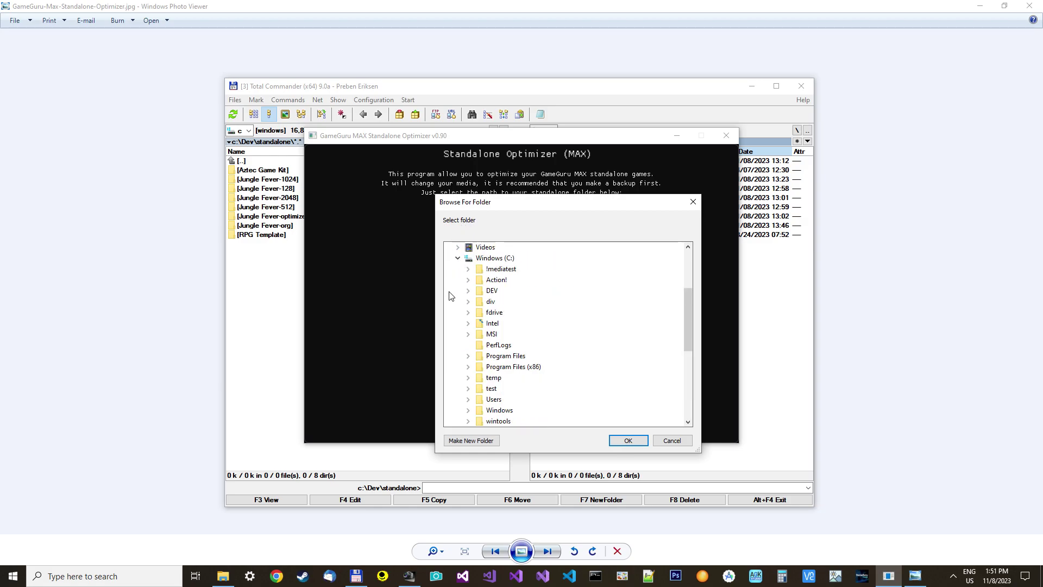
click(468, 290)
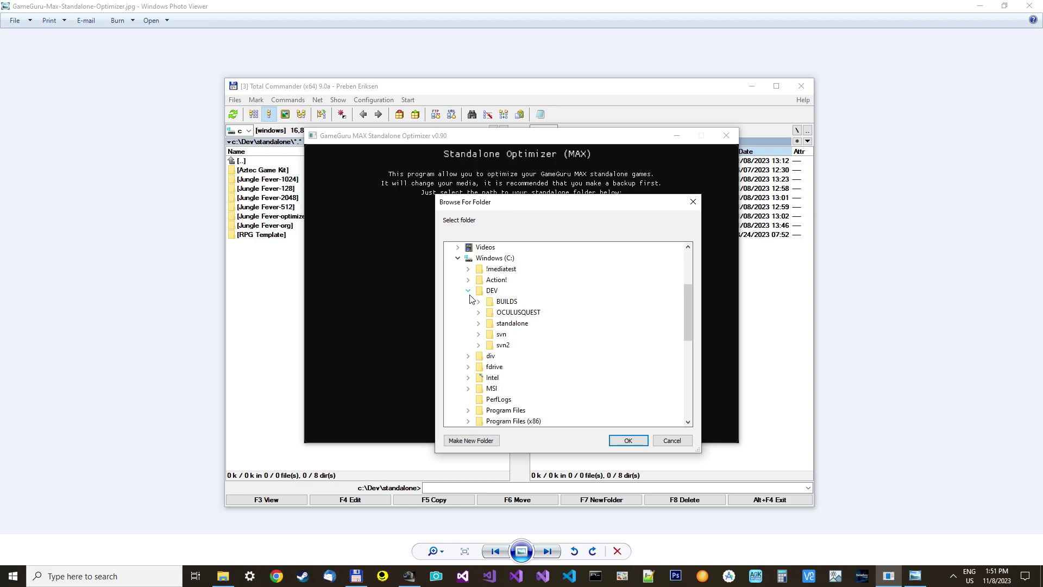
click(479, 324)
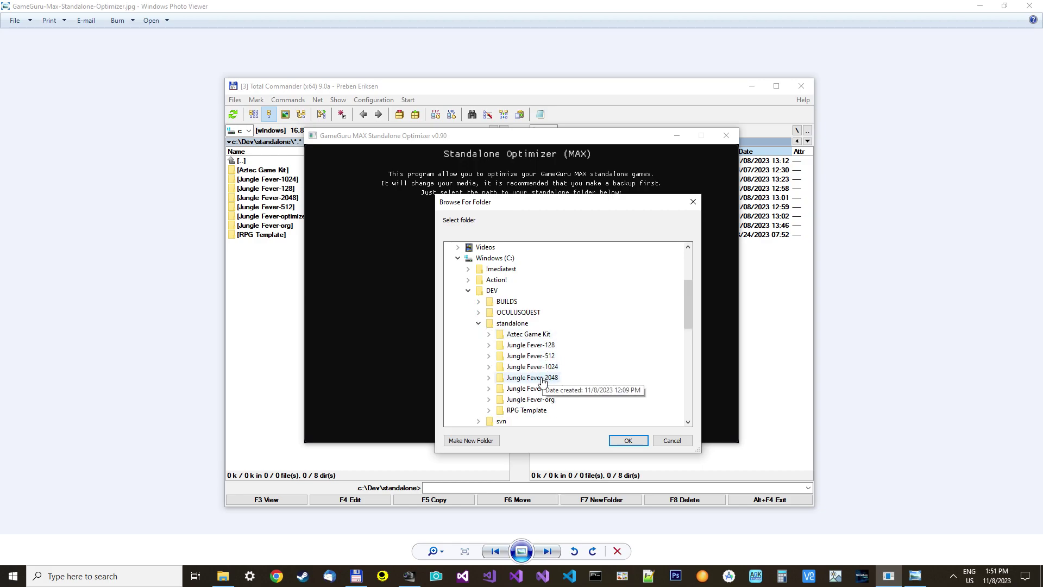
click(530, 399)
click(628, 440)
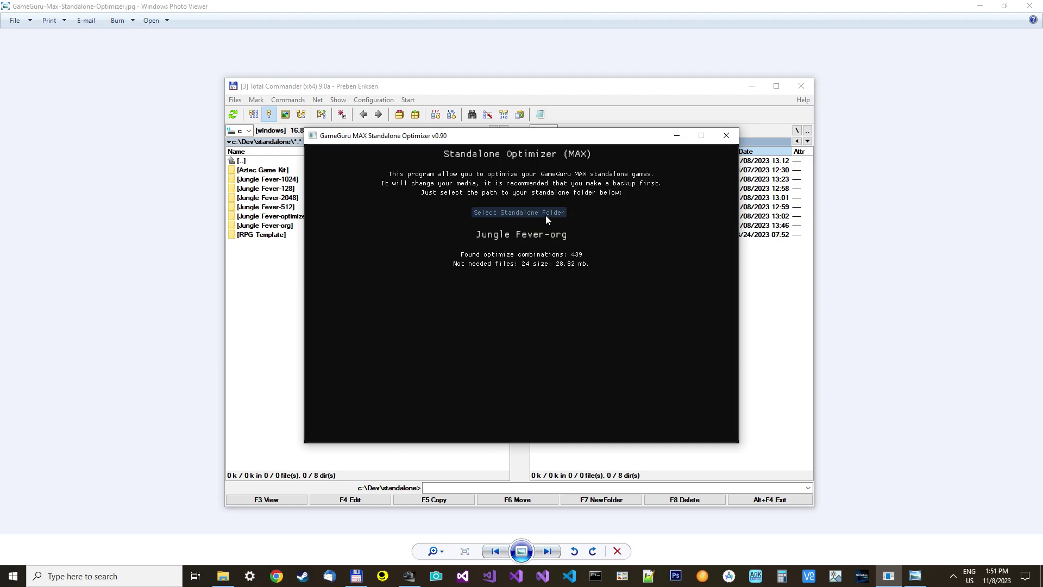
Move the optimizer window left and enable Delete Not Needed Files
drag(536, 141, 298, 109)
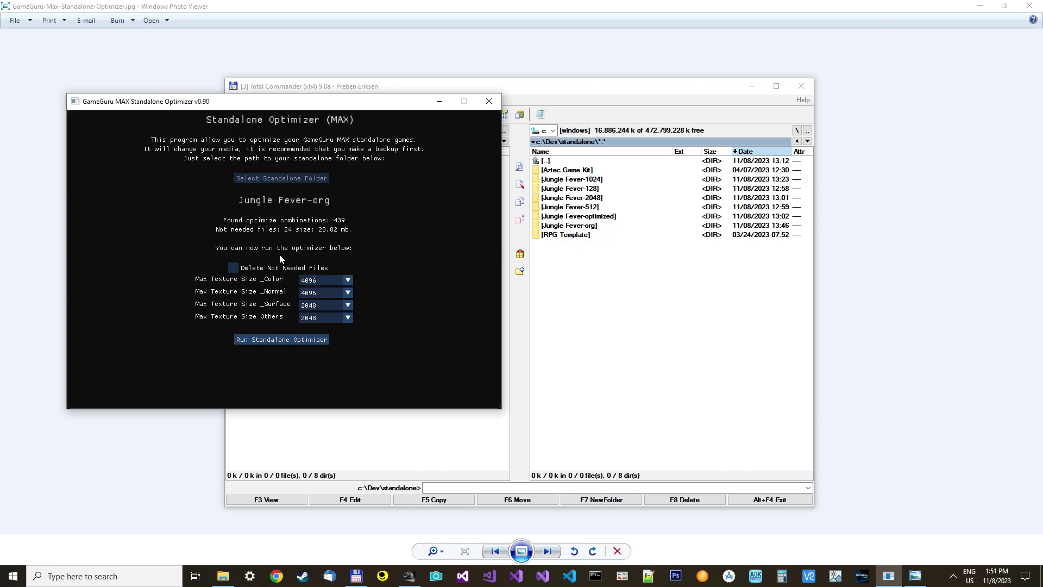
click(234, 267)
click(581, 227)
Calculate the sizes of the Jungle Fever-org and Jungle Fever-optimized folders
key(space)
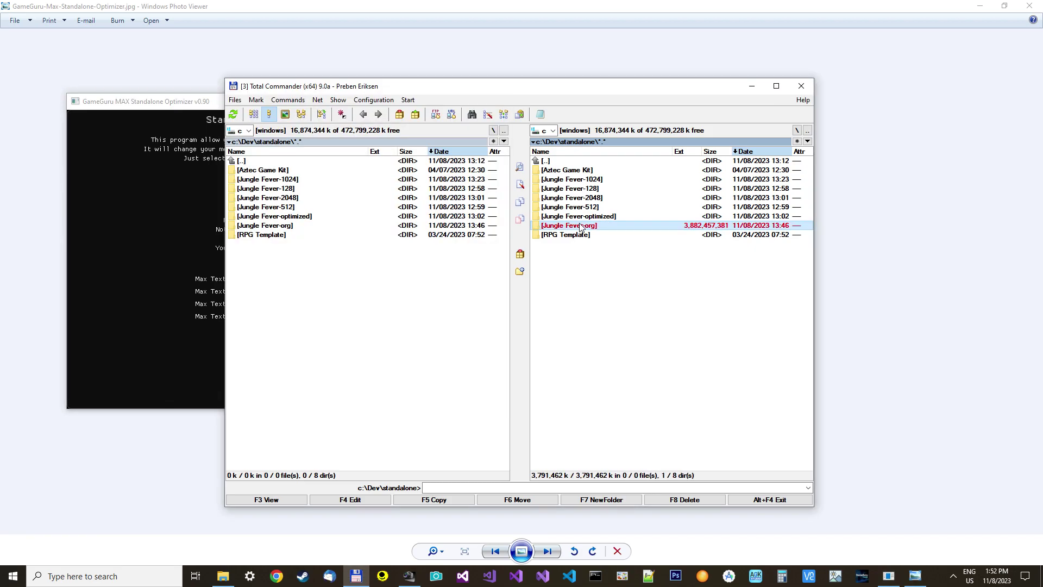
key(Up)
key(space)
key(Down)
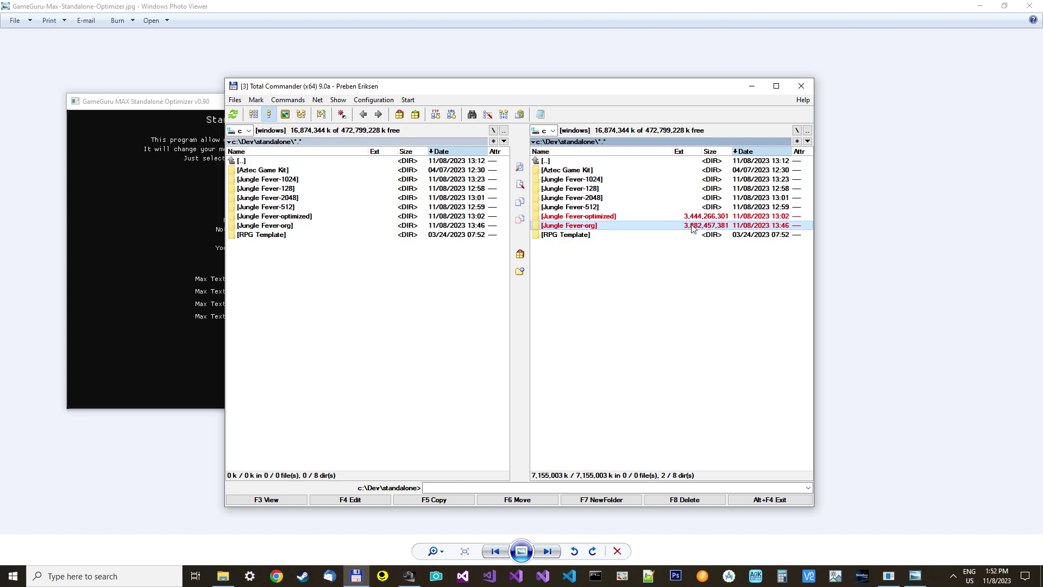
Open both folders side by side and mark each Guru-Game.log file
double_click(576, 217)
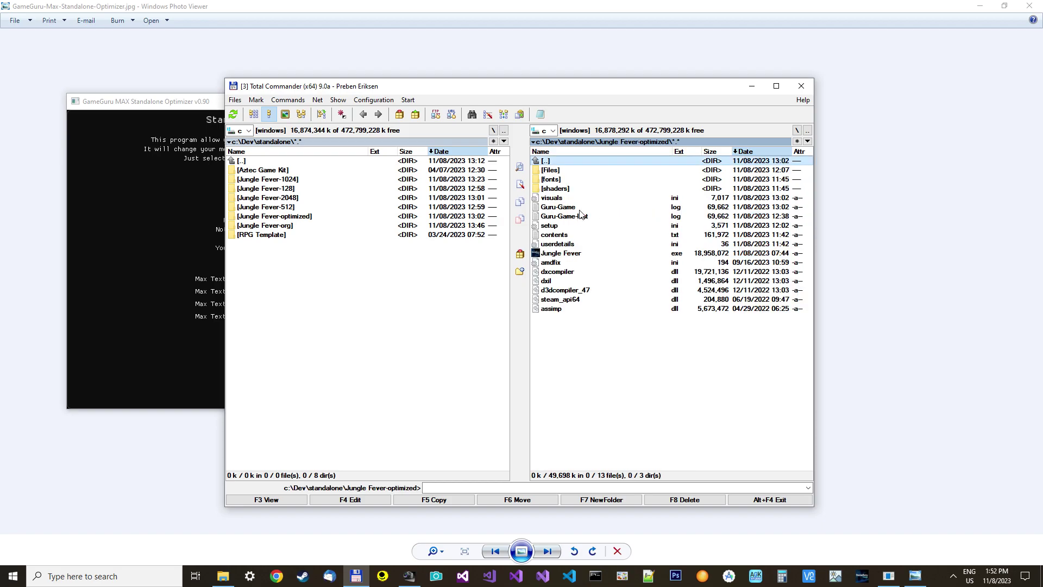
click(615, 207)
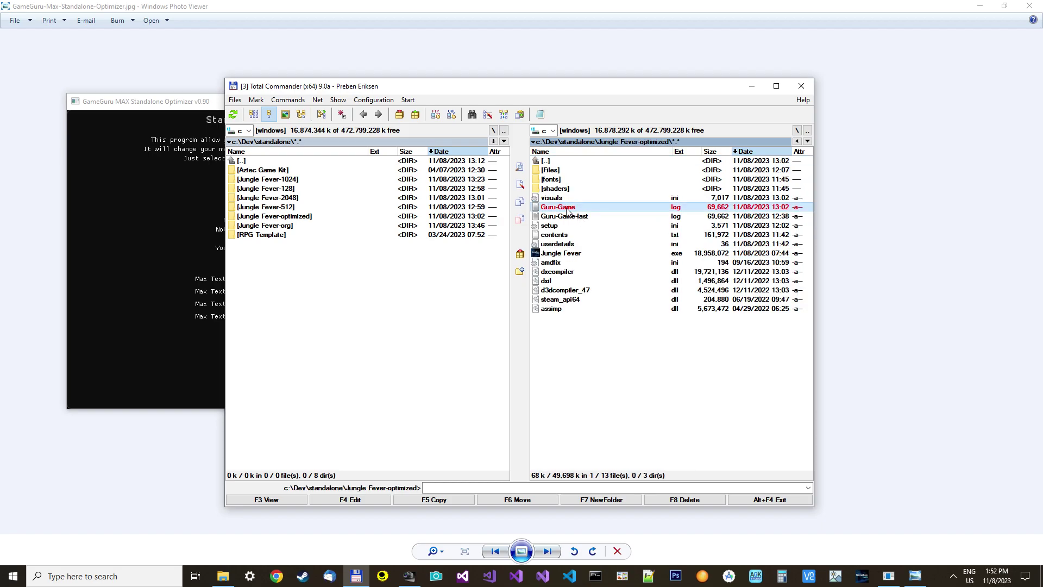
click(277, 226)
double_click(278, 226)
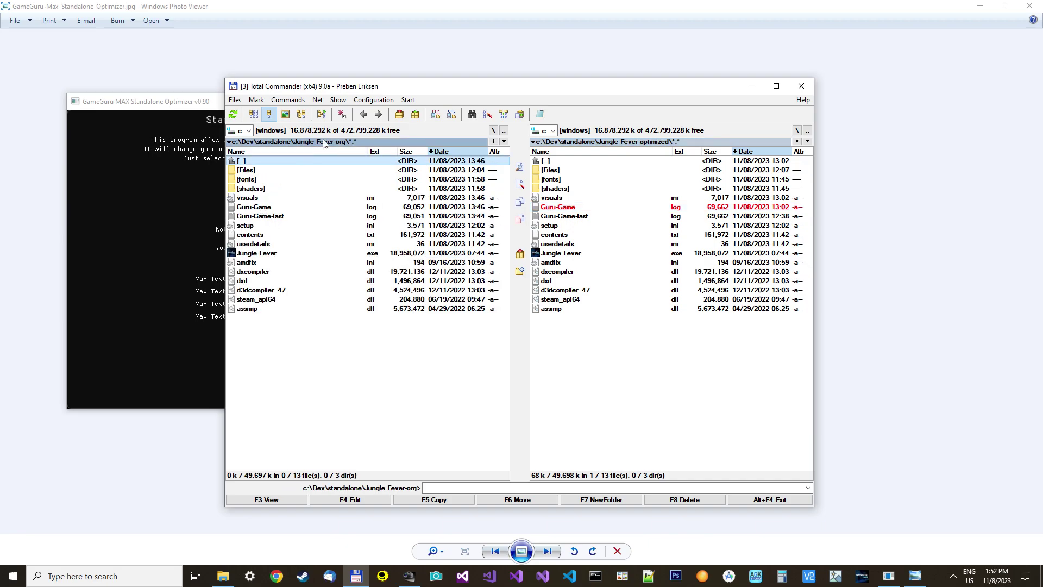
click(268, 209)
click(559, 212)
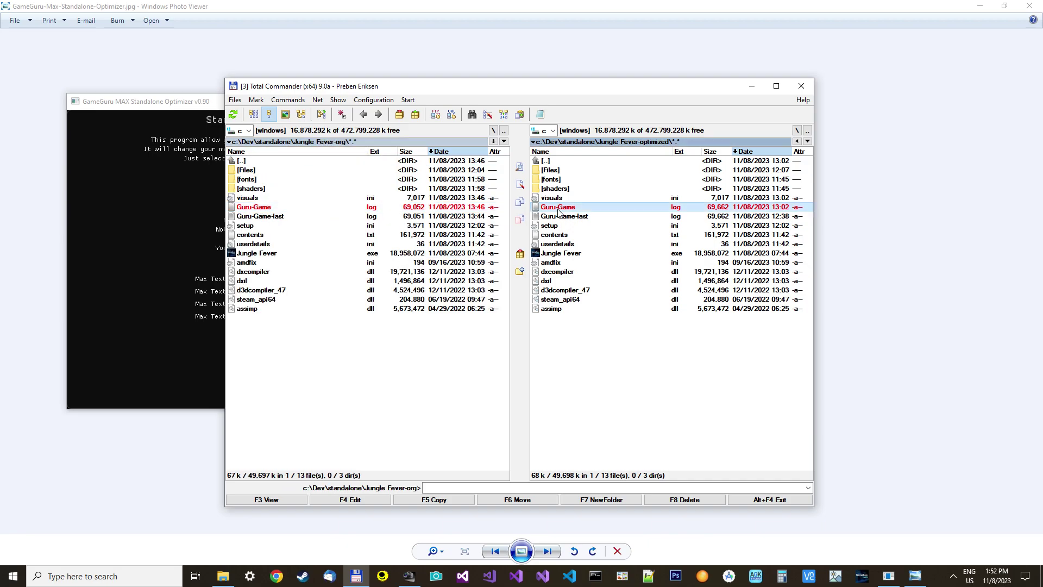
click(235, 99)
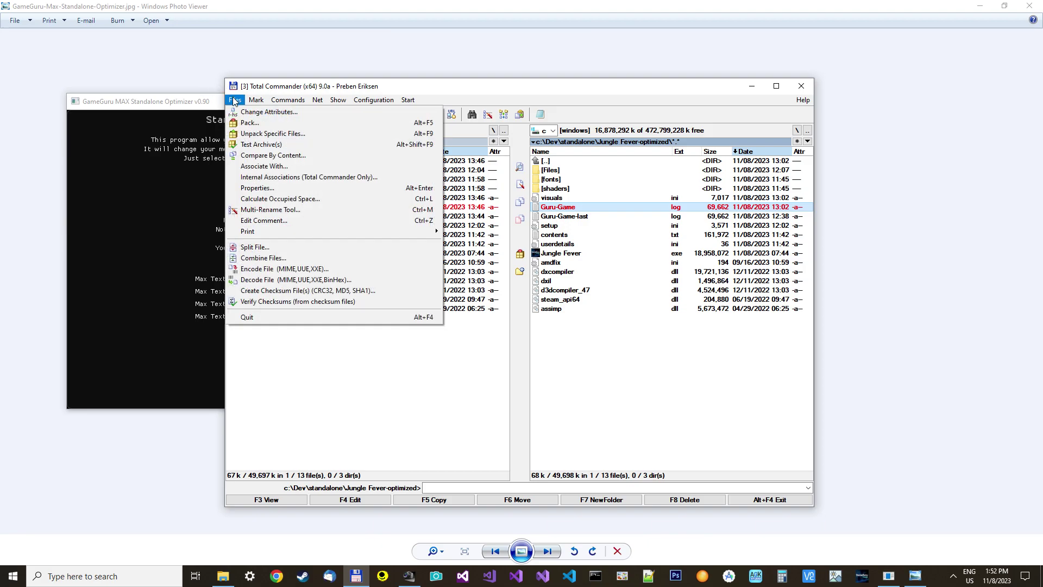
click(273, 156)
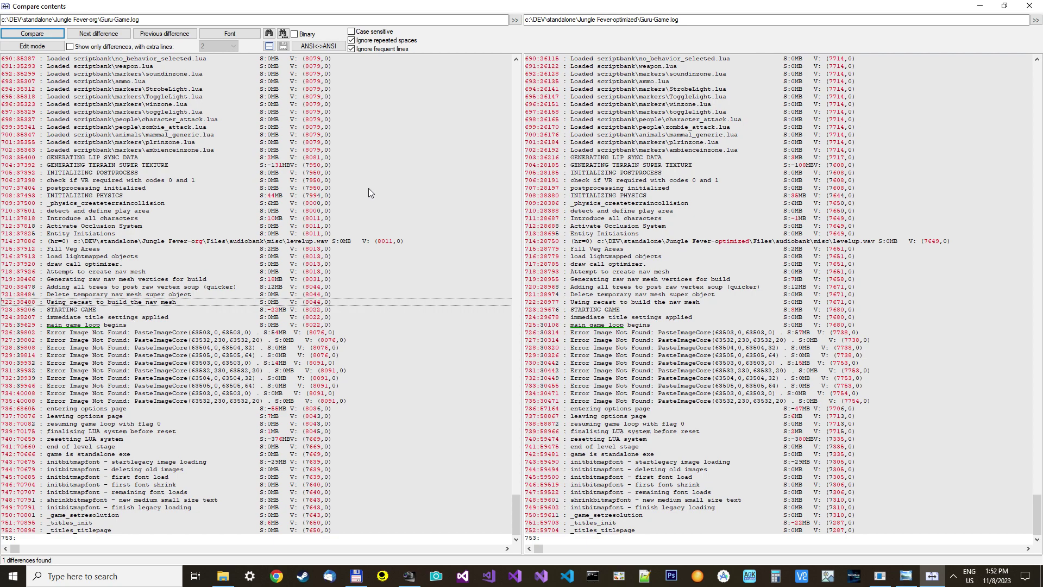
click(168, 333)
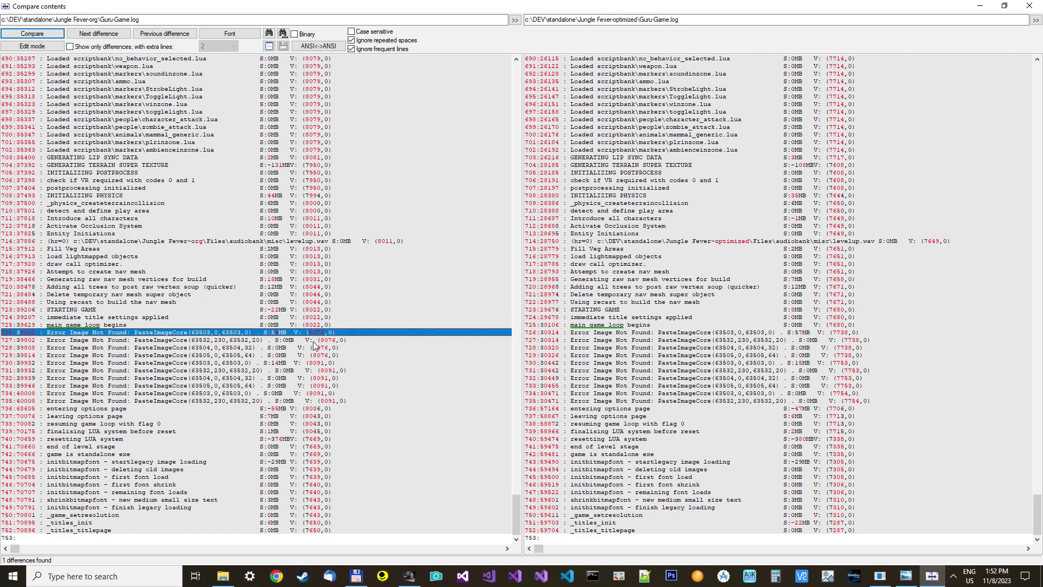
click(600, 334)
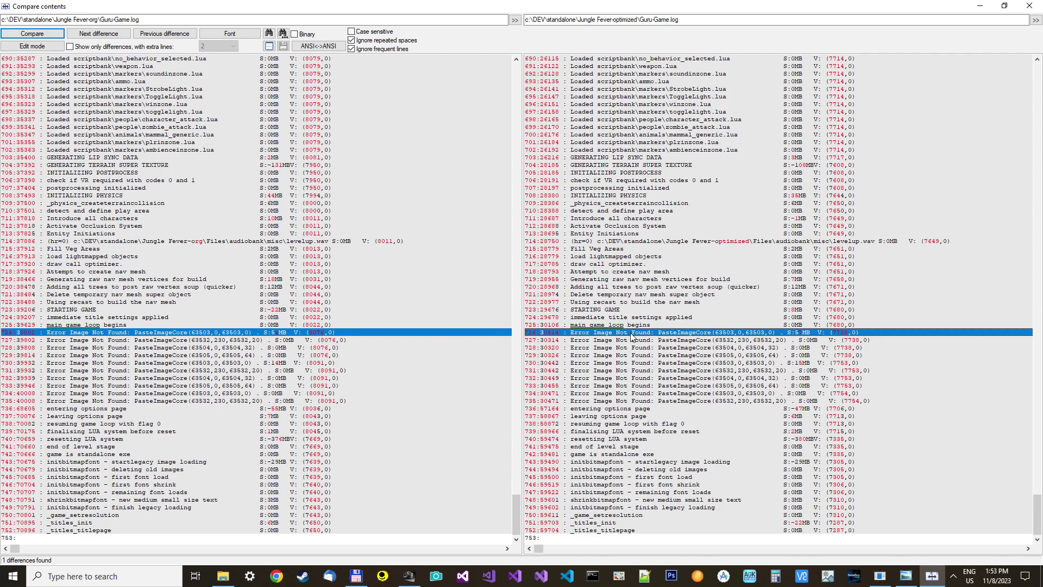
key(Escape)
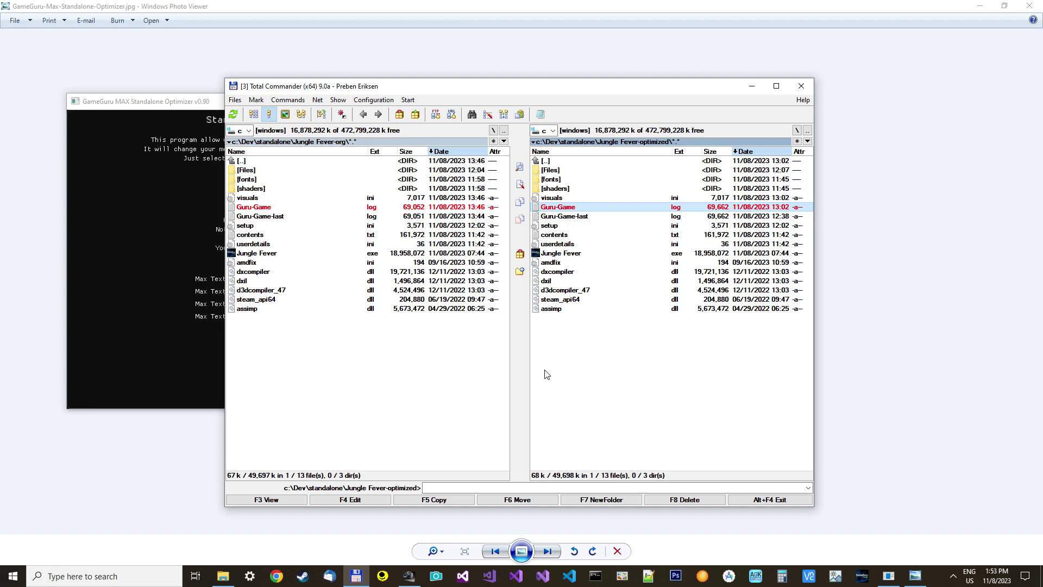
click(410, 575)
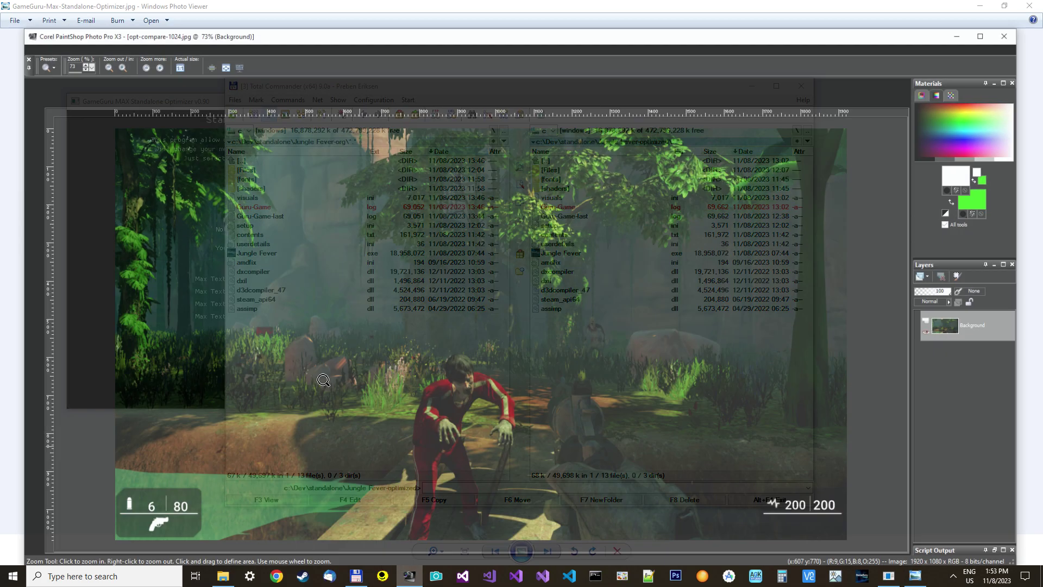
click(742, 76)
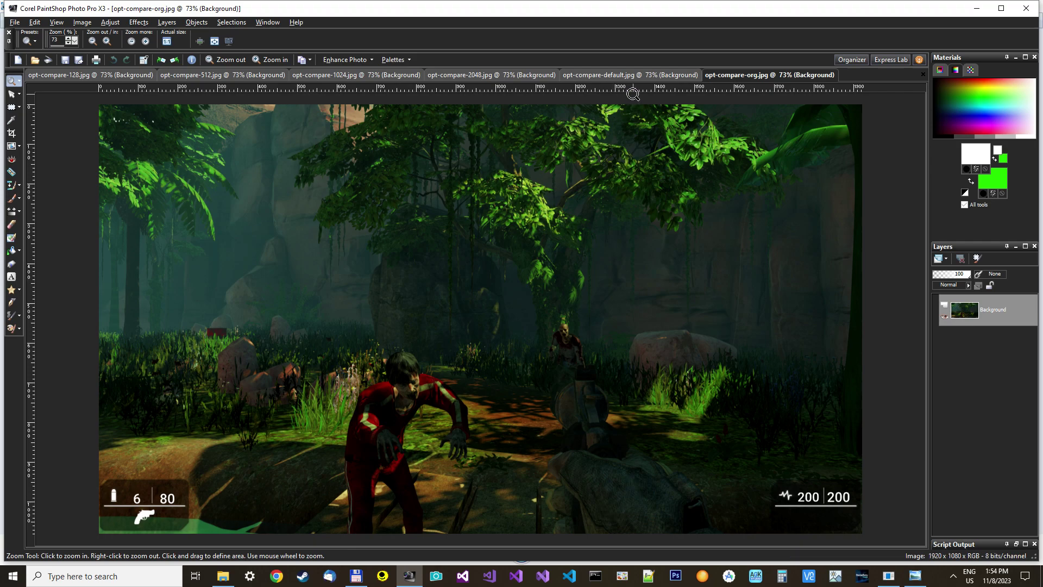
click(622, 77)
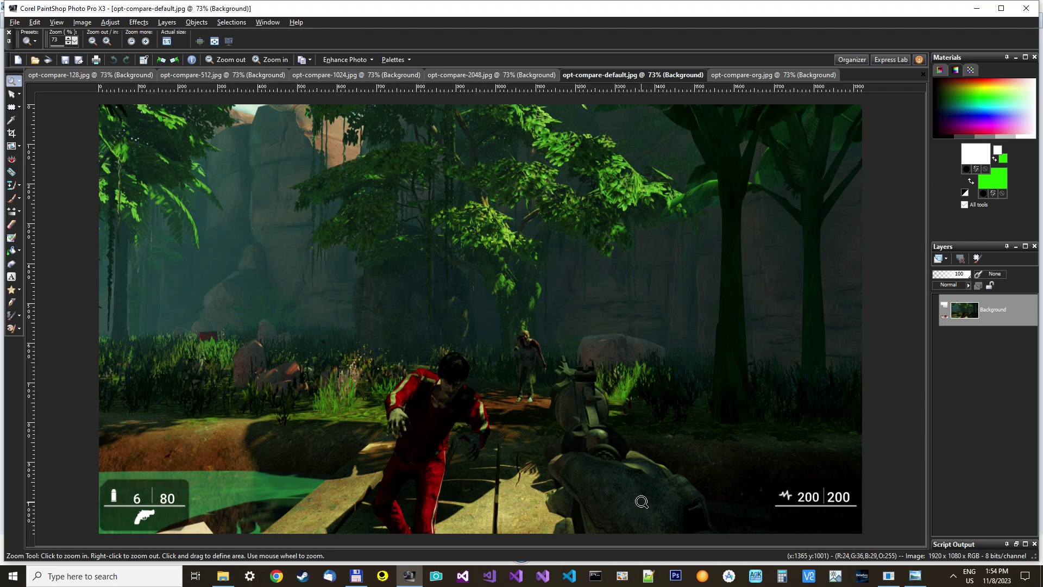
click(739, 76)
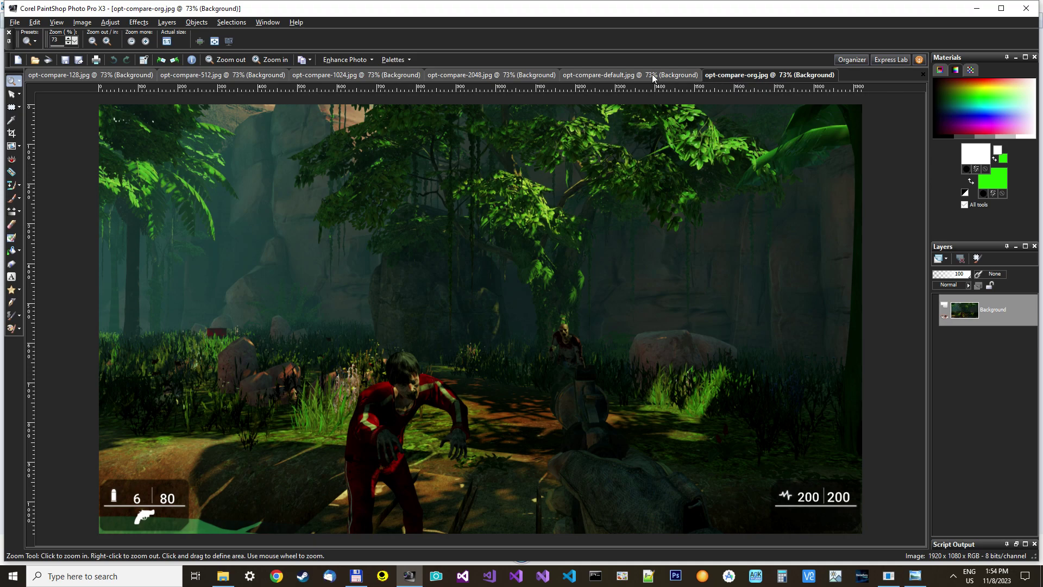
click(652, 74)
click(739, 76)
click(651, 73)
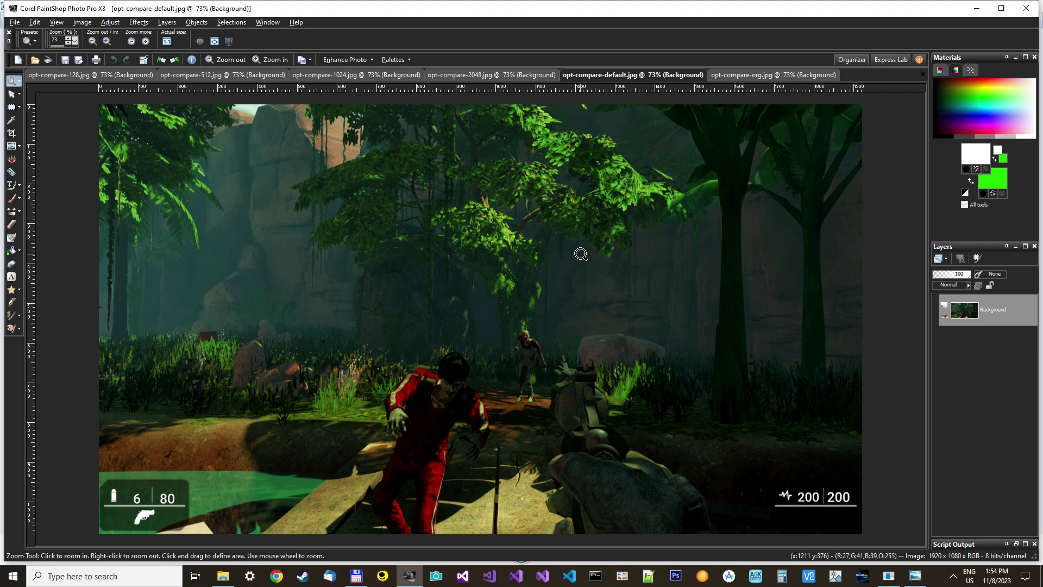
Set the Color and Normal maximum texture sizes to 2048
click(889, 576)
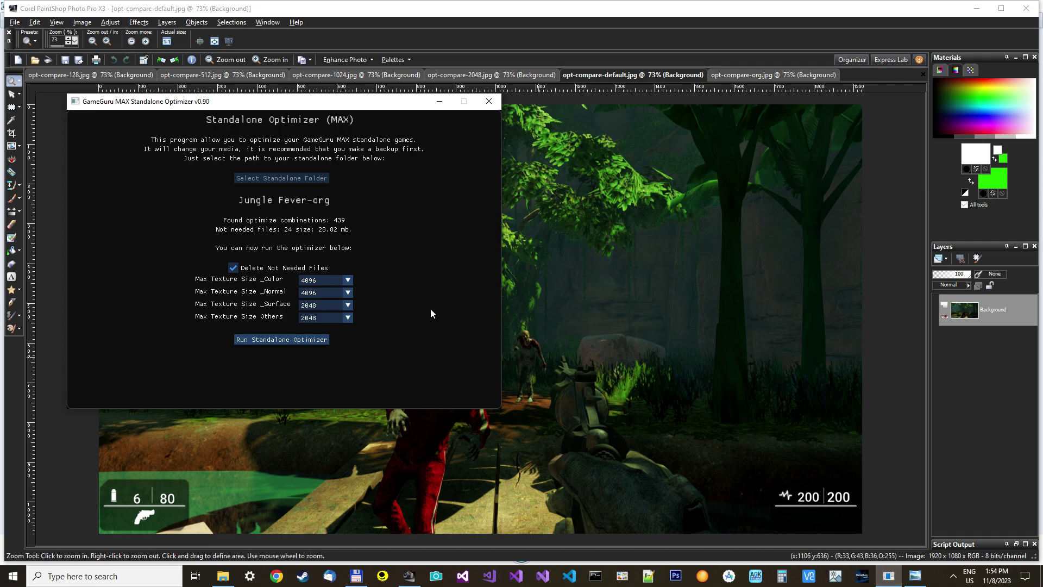
click(345, 283)
click(327, 312)
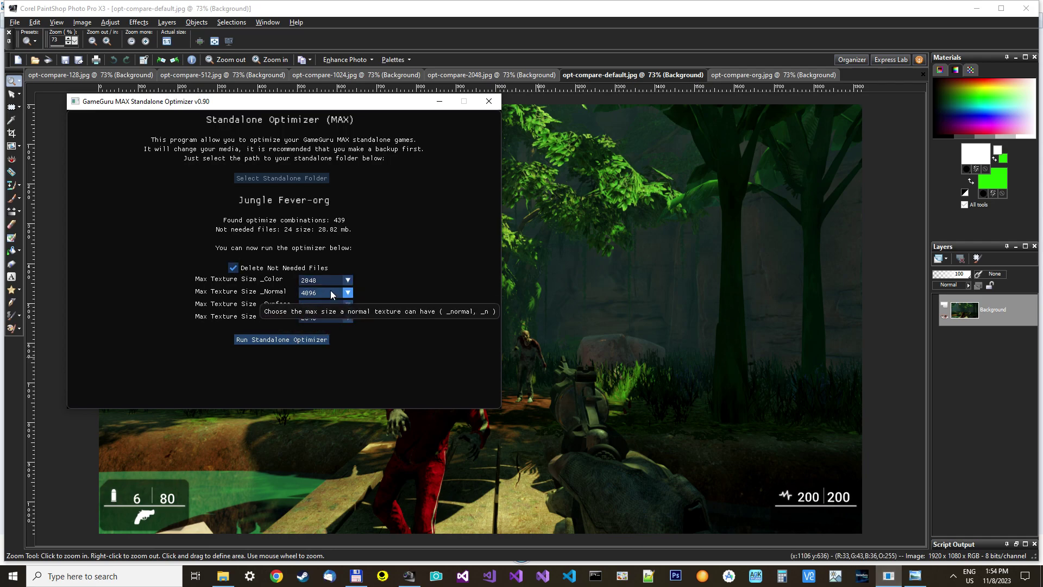
click(332, 293)
click(330, 324)
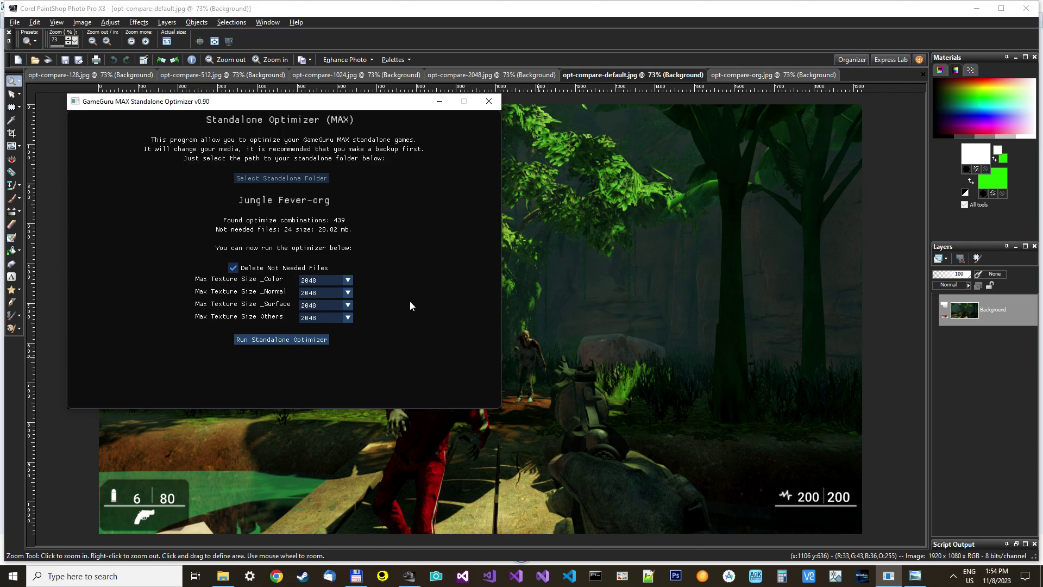
click(570, 2)
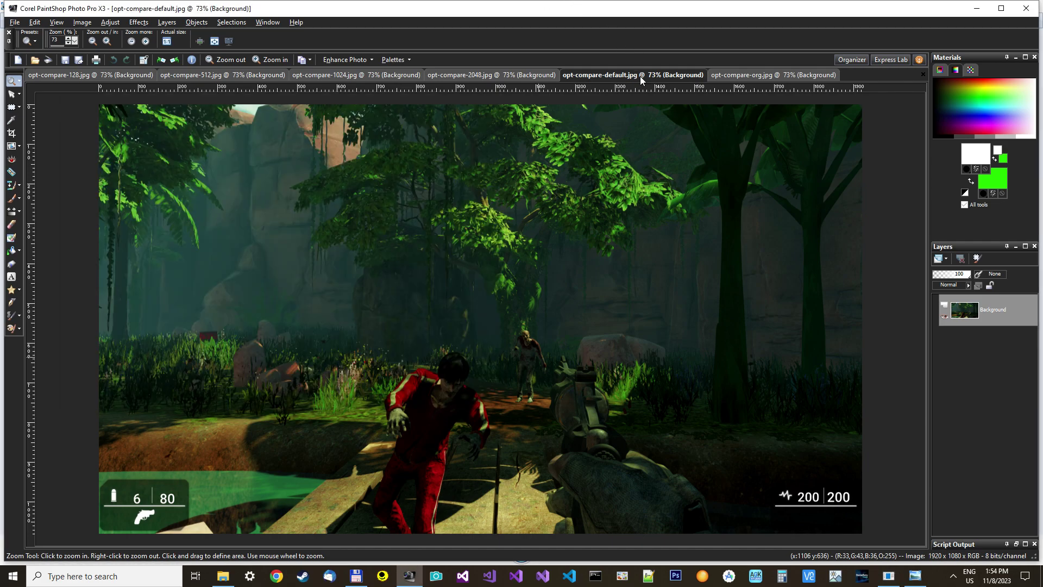
Compare the opt-compare-2048 and opt-compare-default screenshots, ending on opt-compare-2048.jpg
click(477, 74)
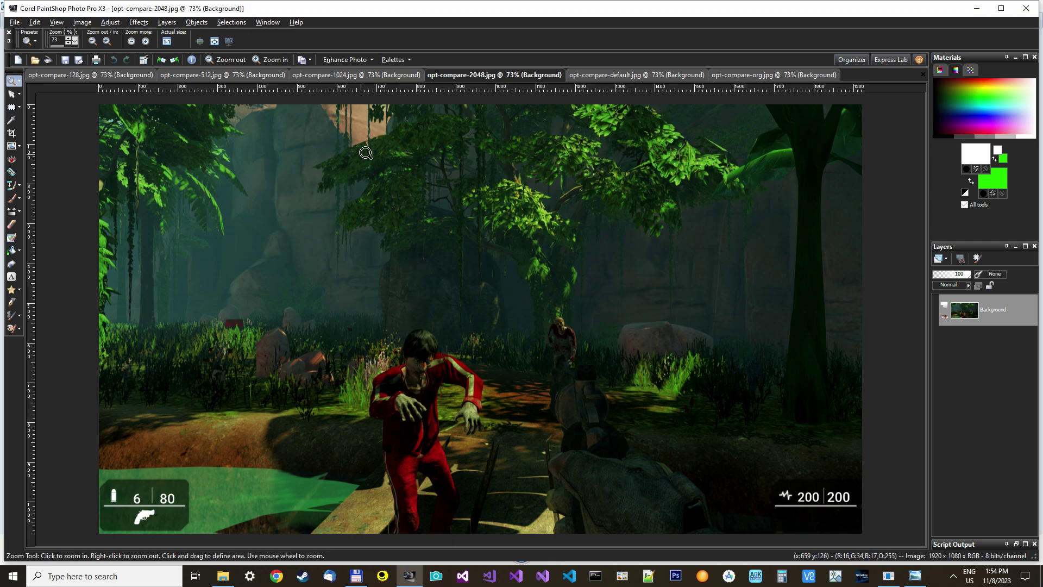
click(626, 74)
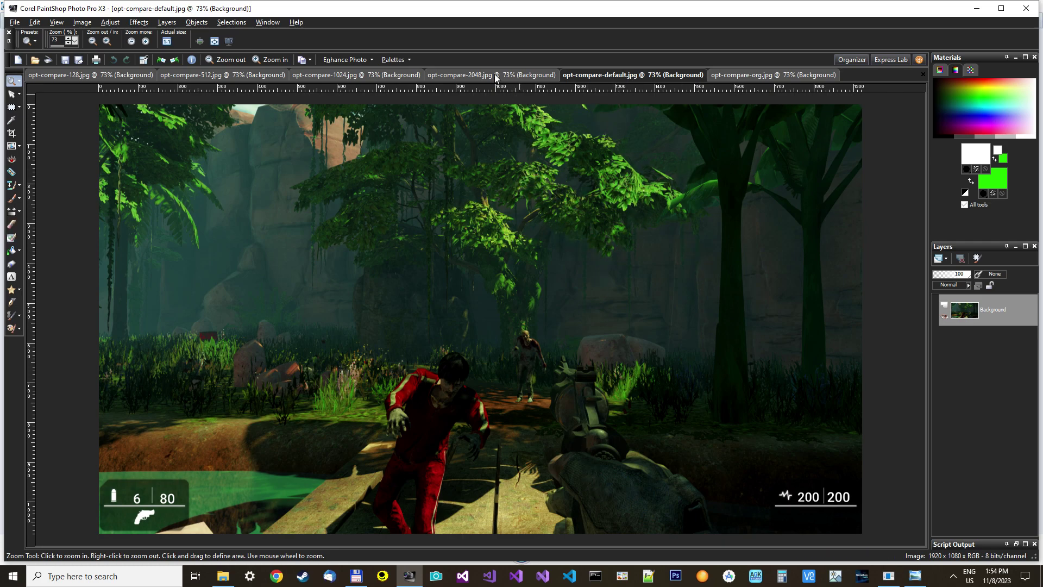
click(478, 75)
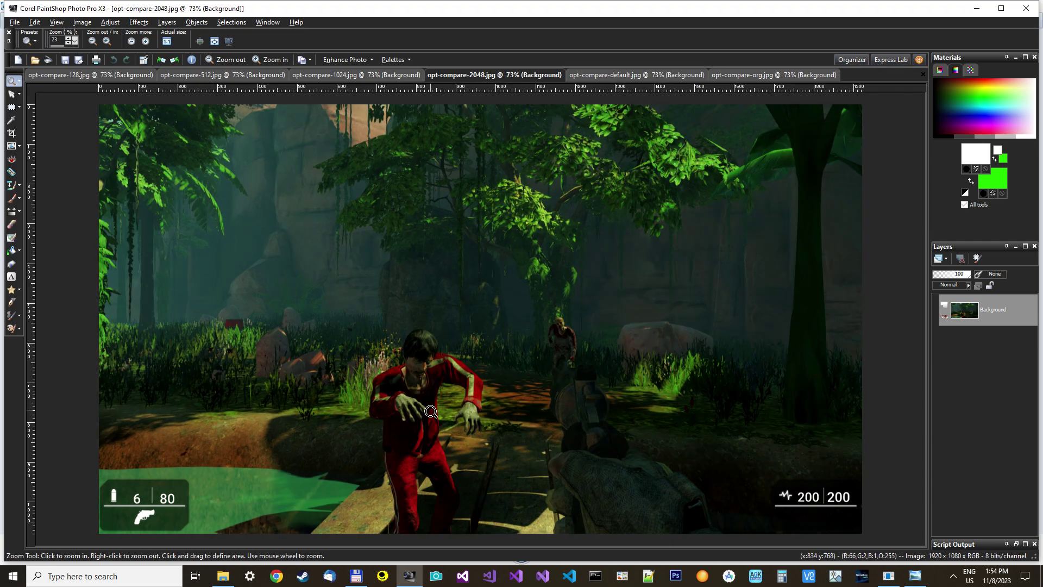
click(609, 75)
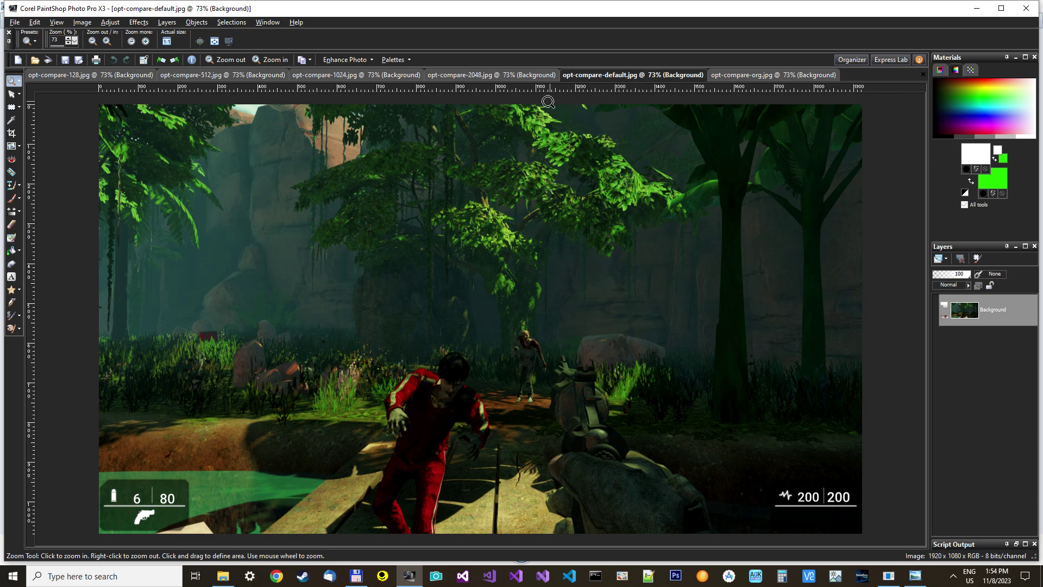
click(489, 75)
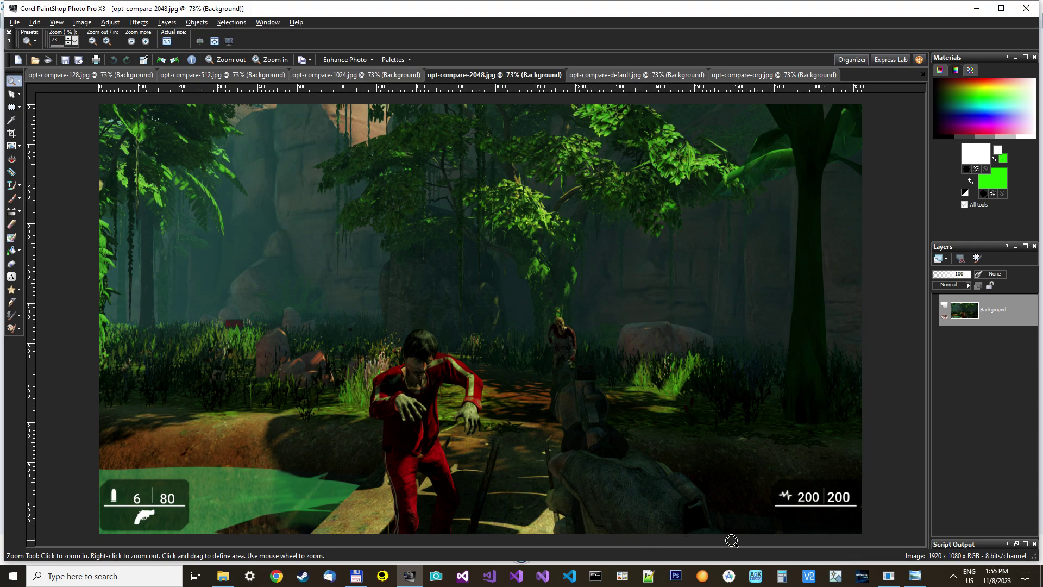
click(359, 580)
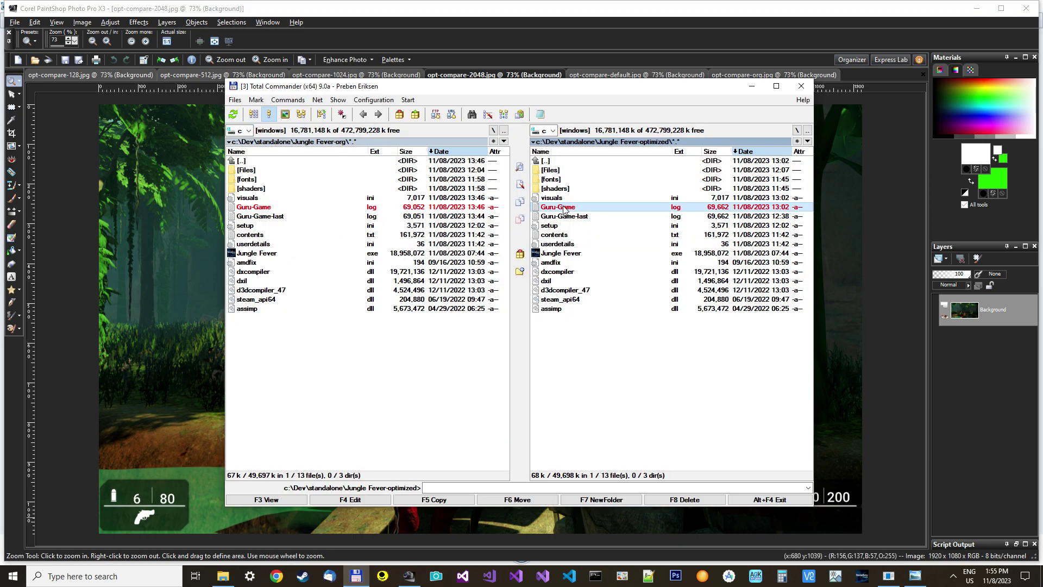
Calculate the sizes of the Jungle Fever-2048, -org and -optimized folders
double_click(546, 161)
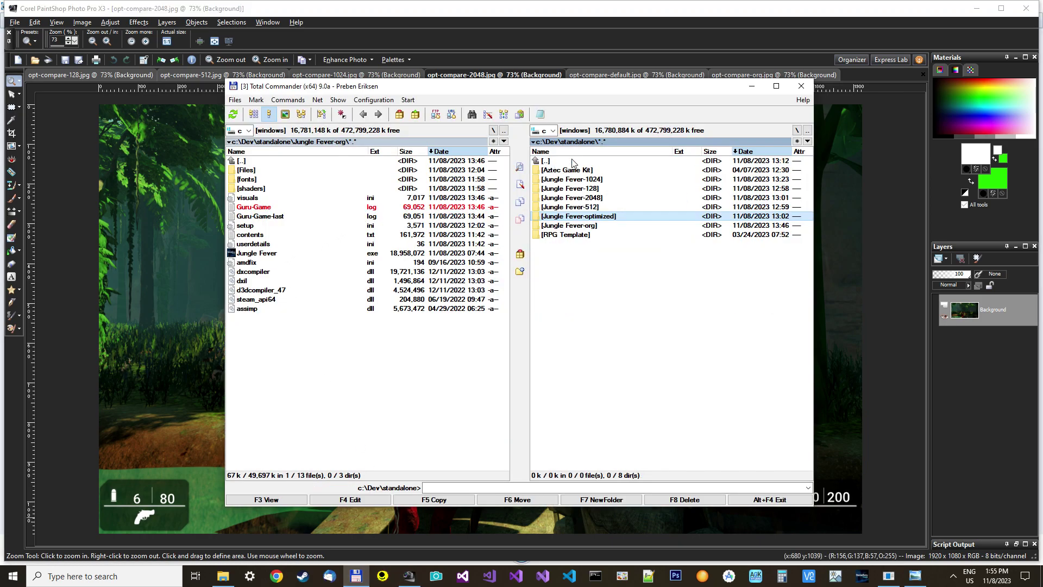
click(575, 196)
key(space)
click(579, 225)
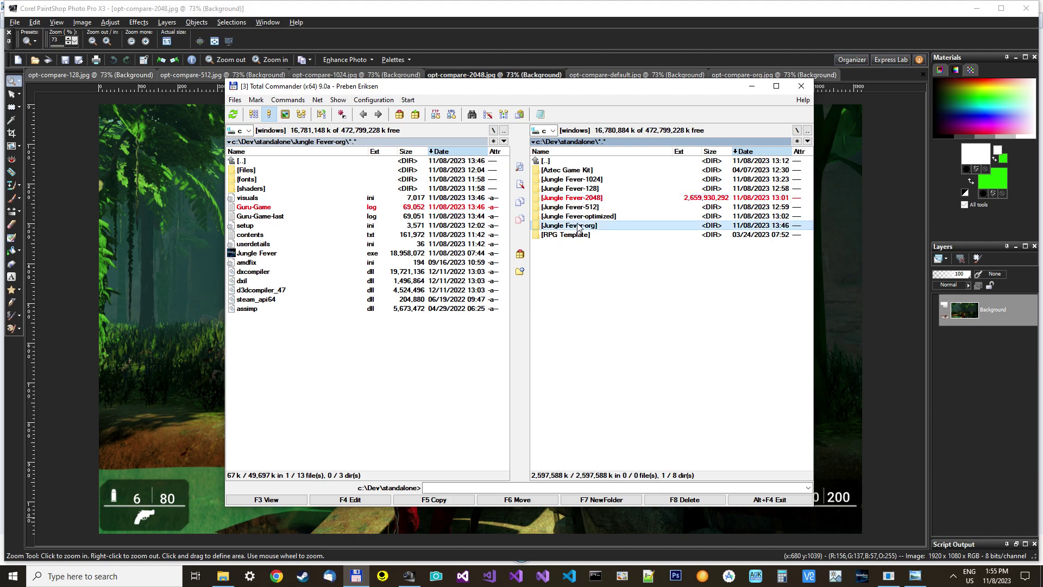
key(space)
click(579, 217)
key(space)
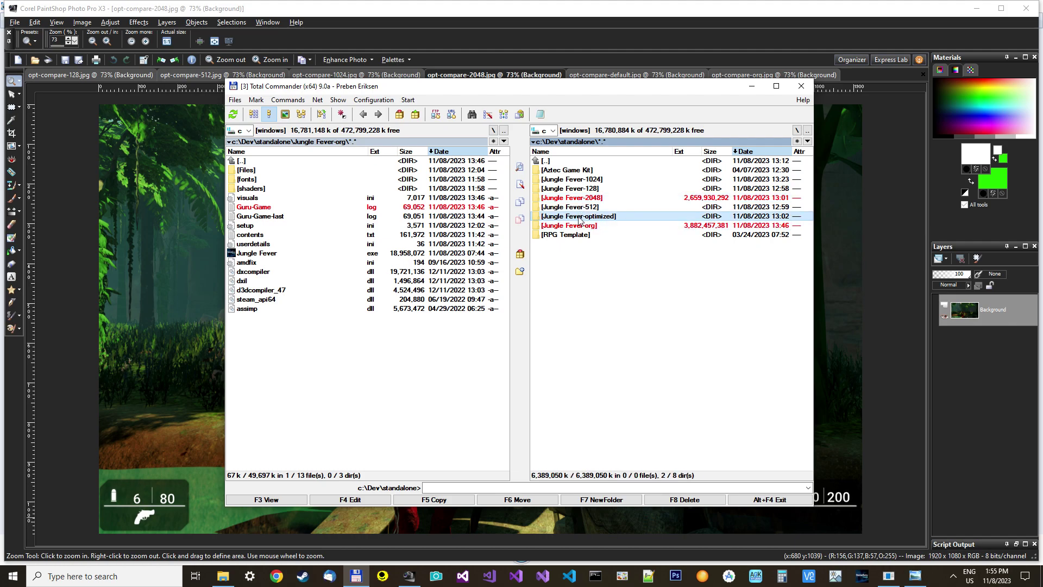
click(571, 199)
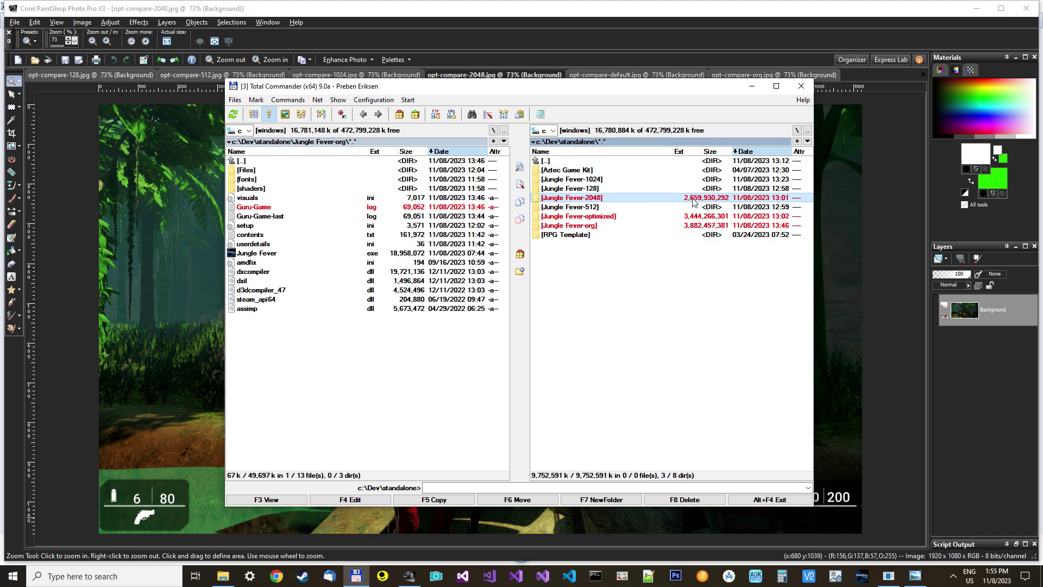
Open Jungle Fever-2048 and select its Guru-Game.log file
double_click(595, 199)
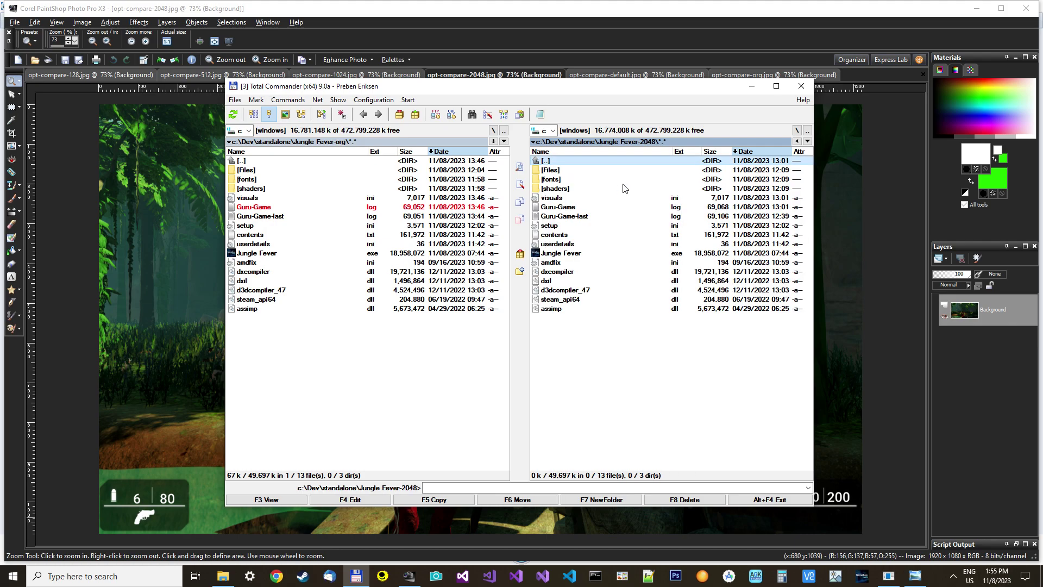
click(572, 211)
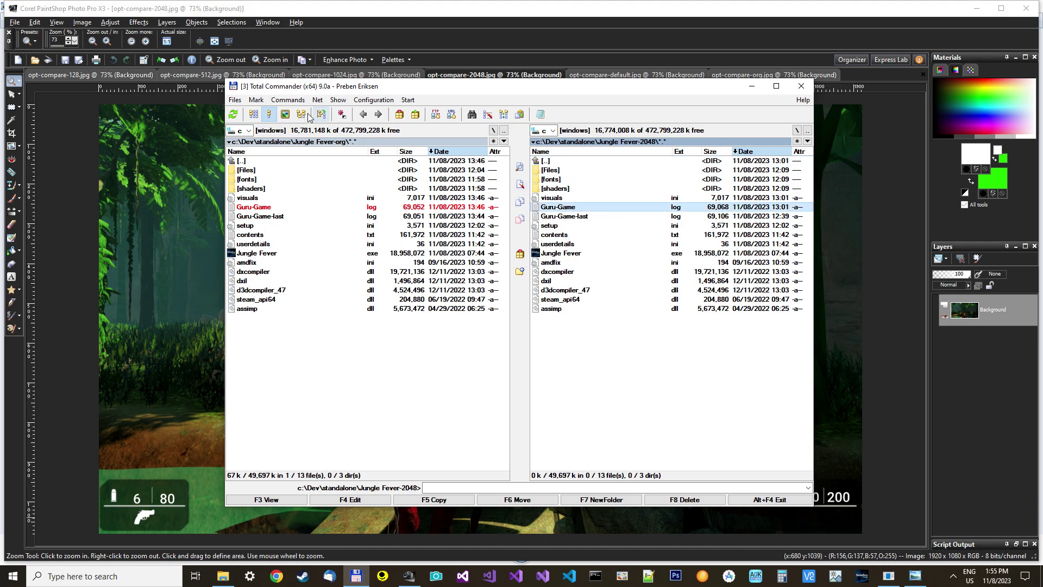
click(237, 101)
Compare the org and 2048 Guru-Game logs, inspecting the main game loop at line 726
click(273, 155)
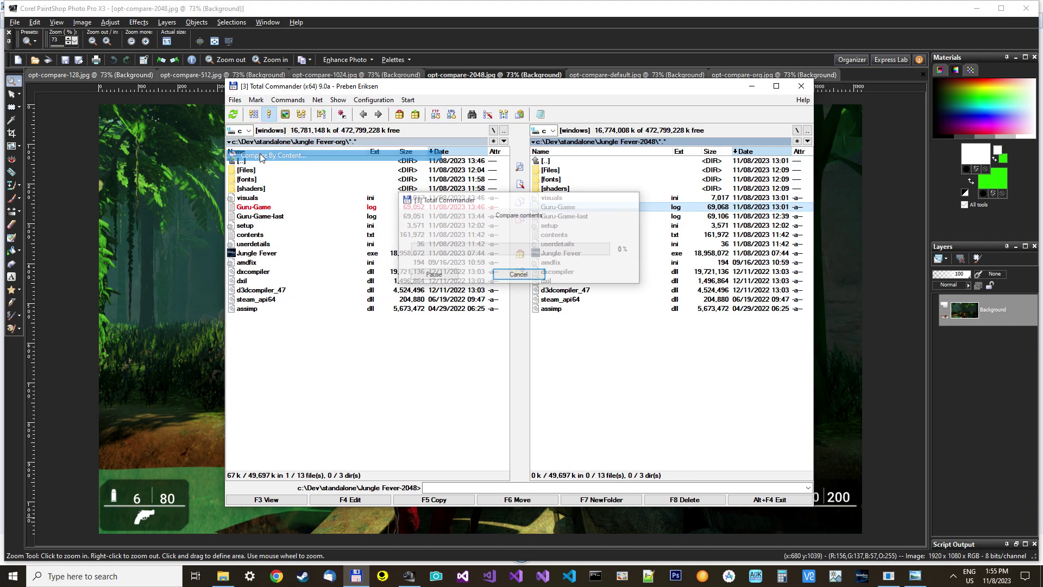
key(ctrl+f)
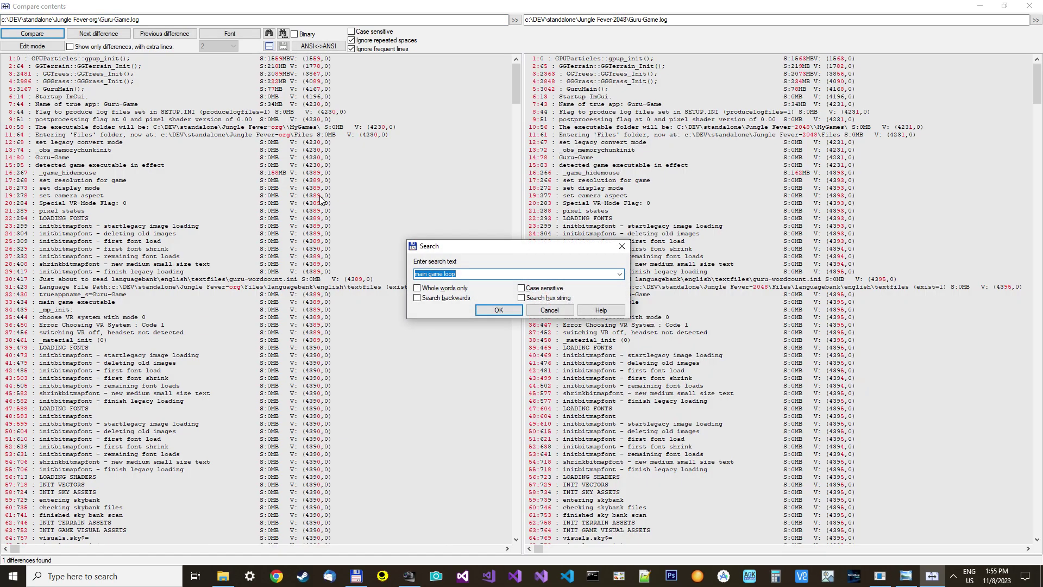
key(Return)
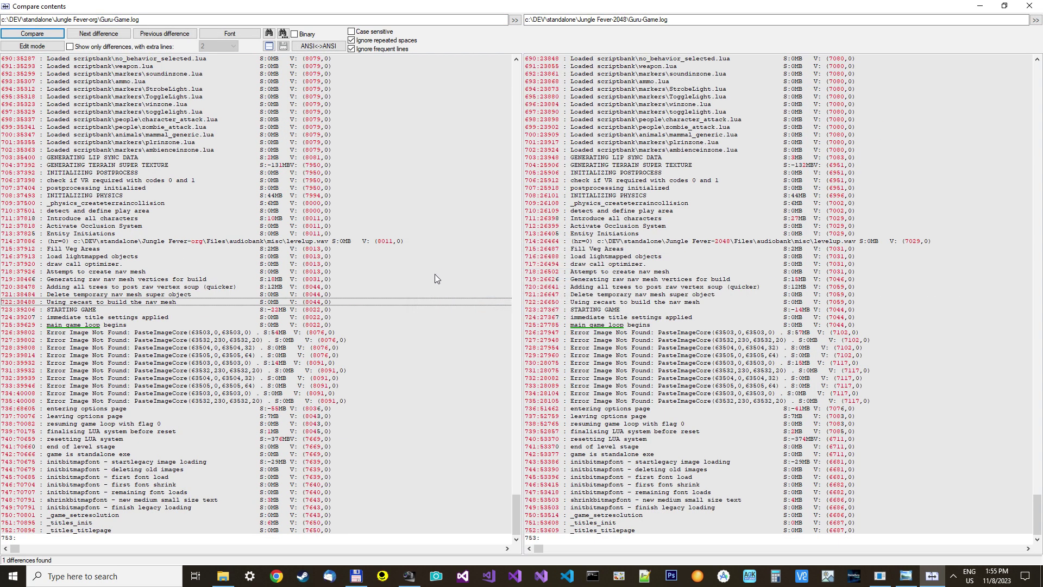
click(245, 332)
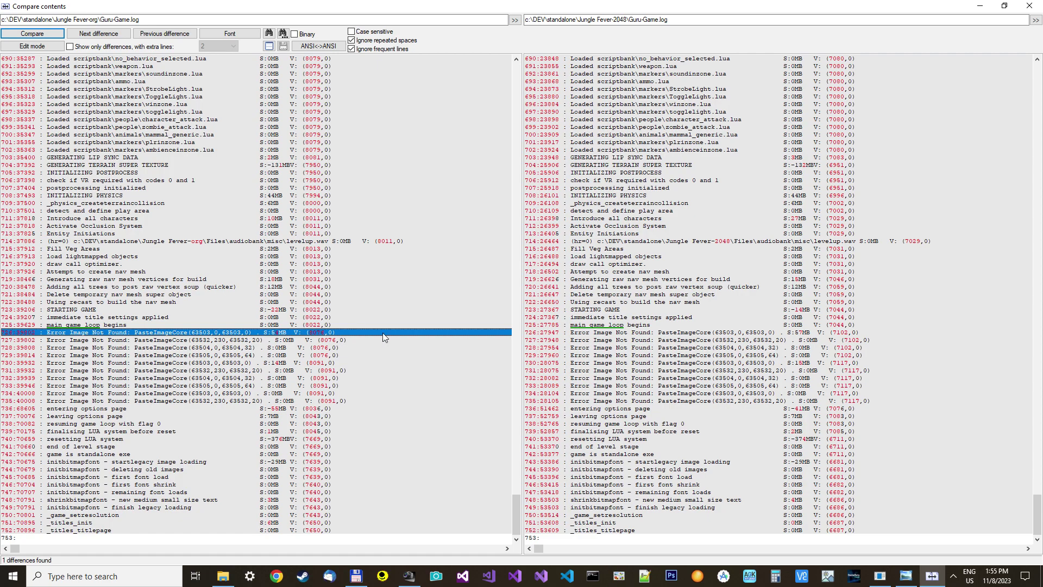
click(646, 332)
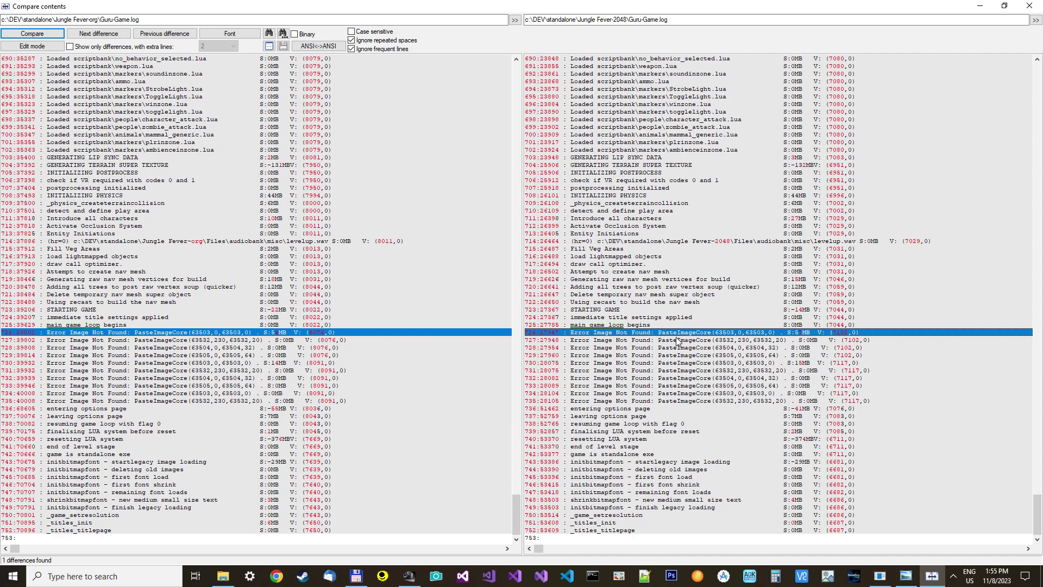
key(Escape)
click(583, 33)
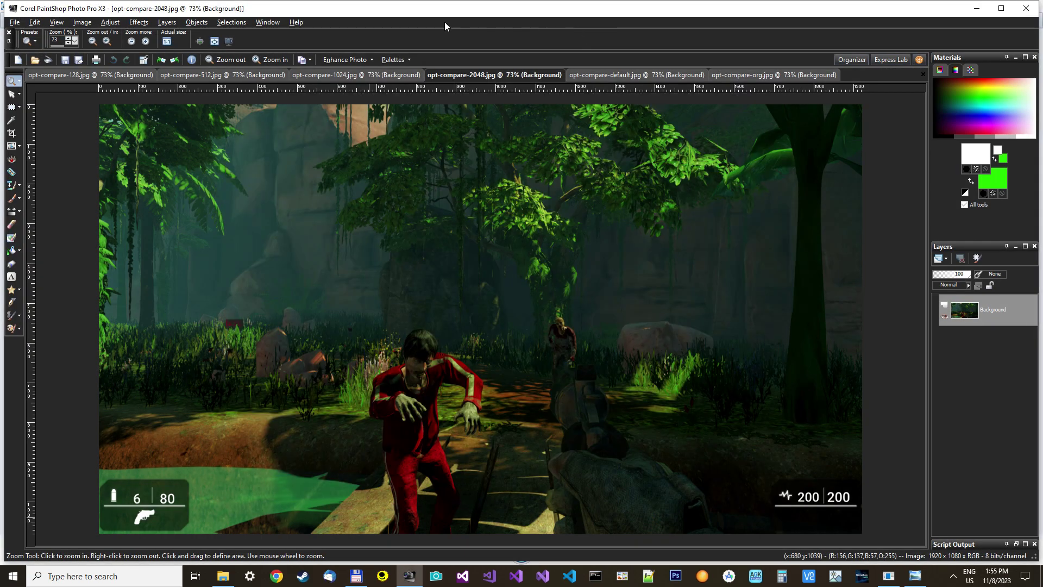
Compare opt-compare-2048 against the opt-compare-default and opt-compare-org screenshots
click(624, 76)
click(505, 74)
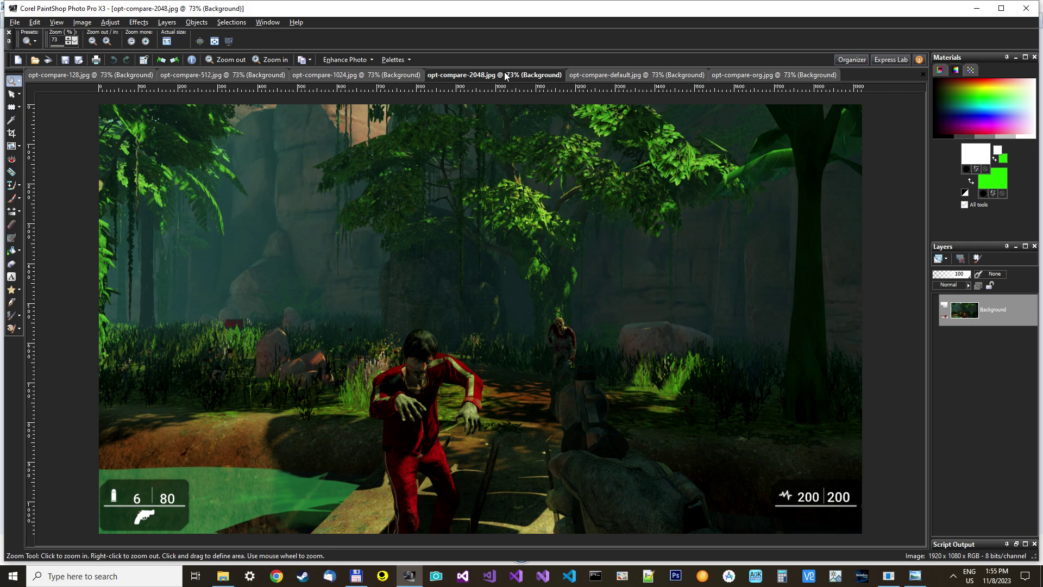
click(738, 76)
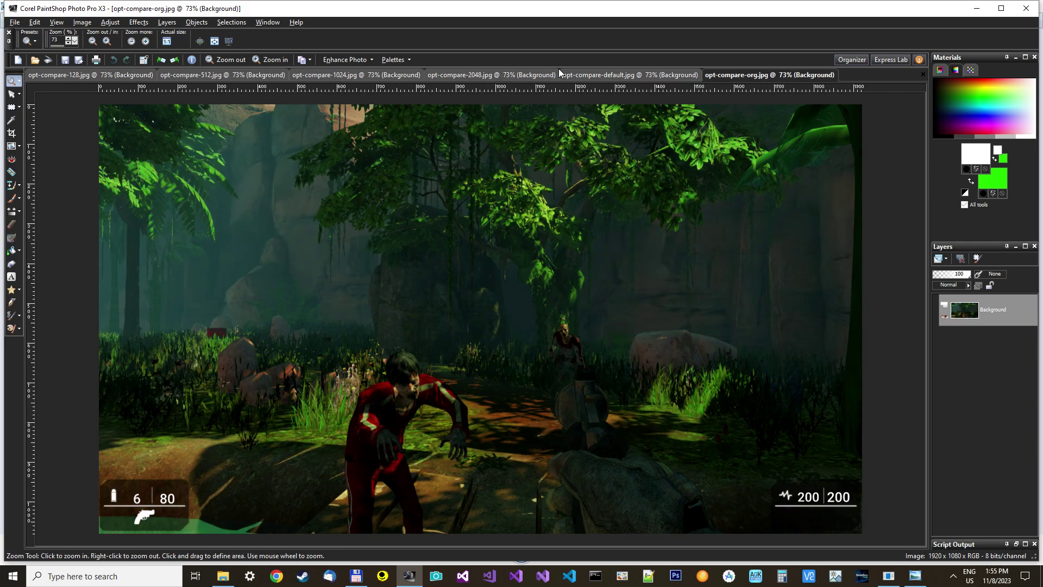
click(490, 75)
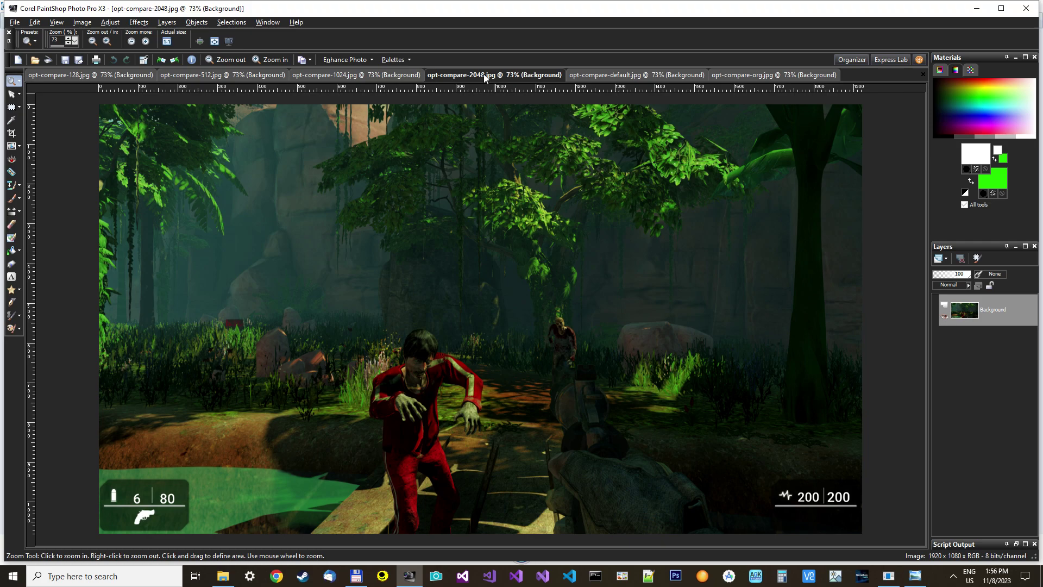
click(889, 576)
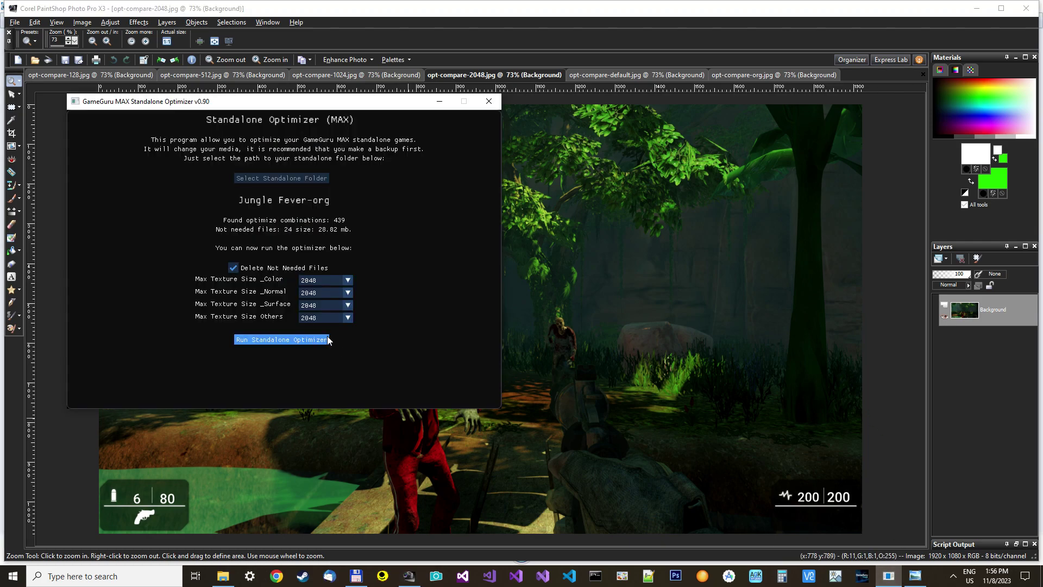
Set the Color, Normal, Surface and Others maximum texture sizes all to 1024
click(324, 280)
click(322, 321)
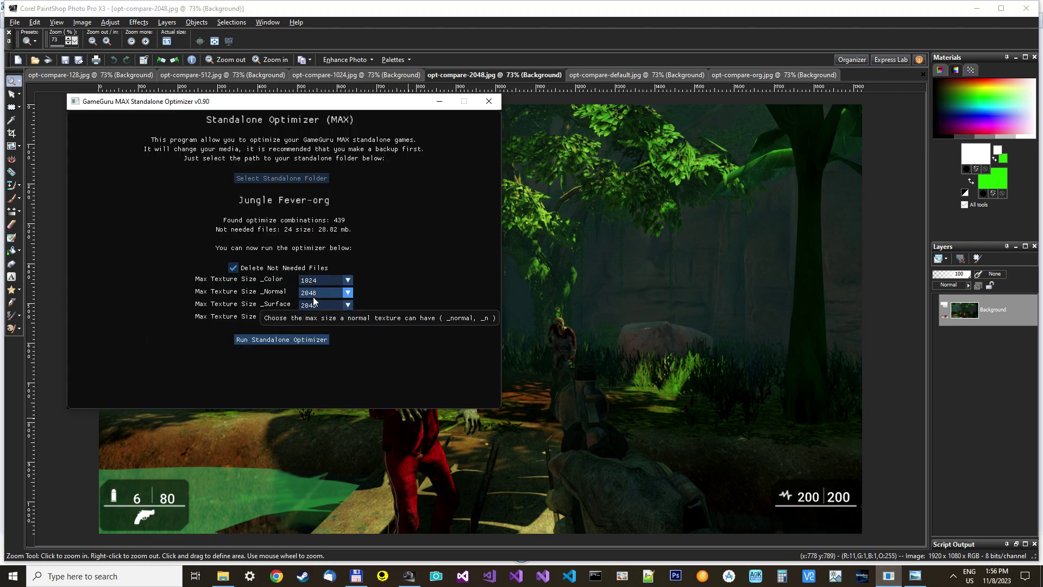
click(320, 293)
click(318, 333)
click(318, 305)
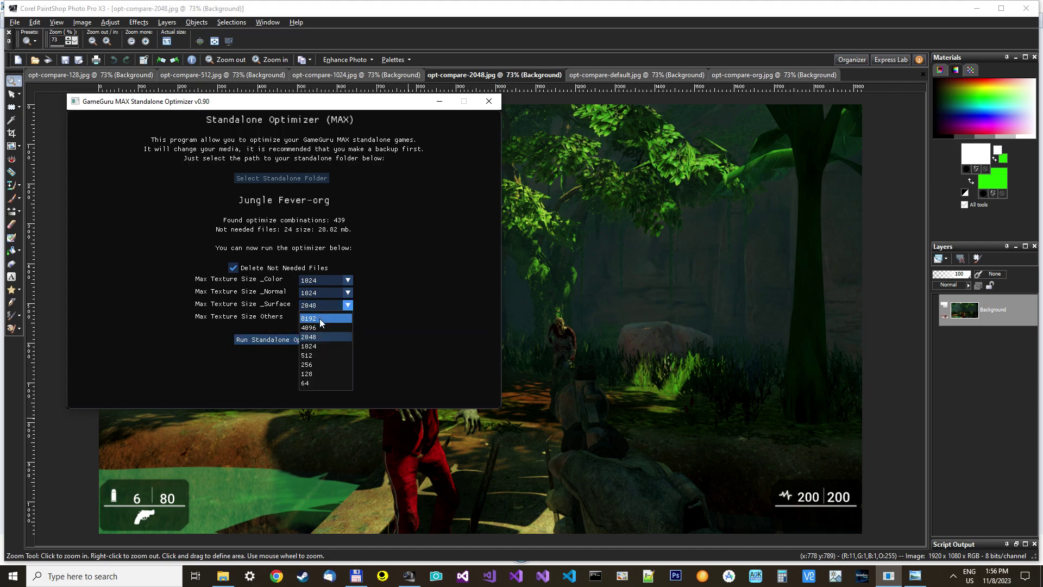
click(329, 347)
click(322, 319)
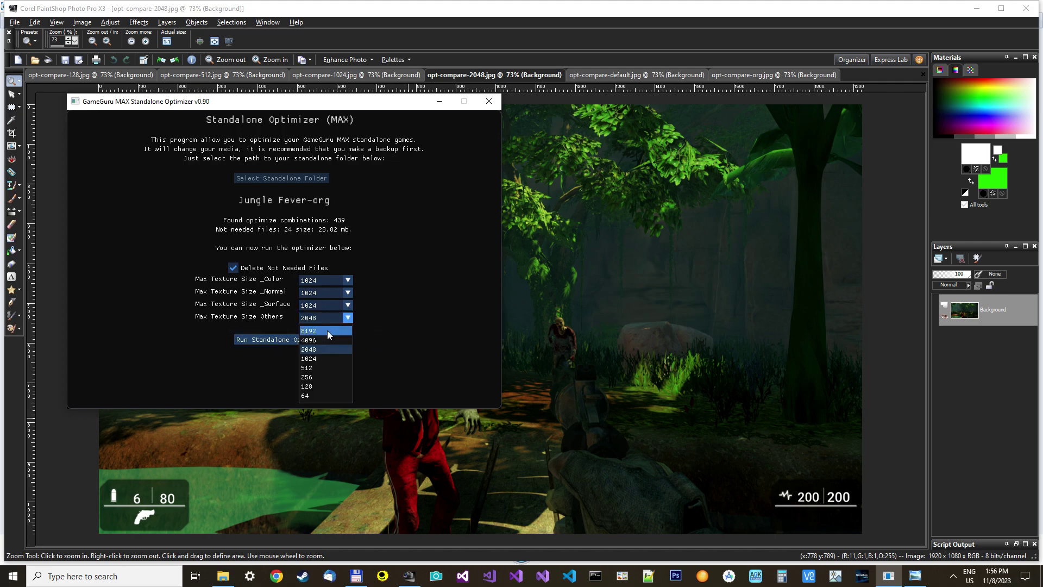
click(325, 360)
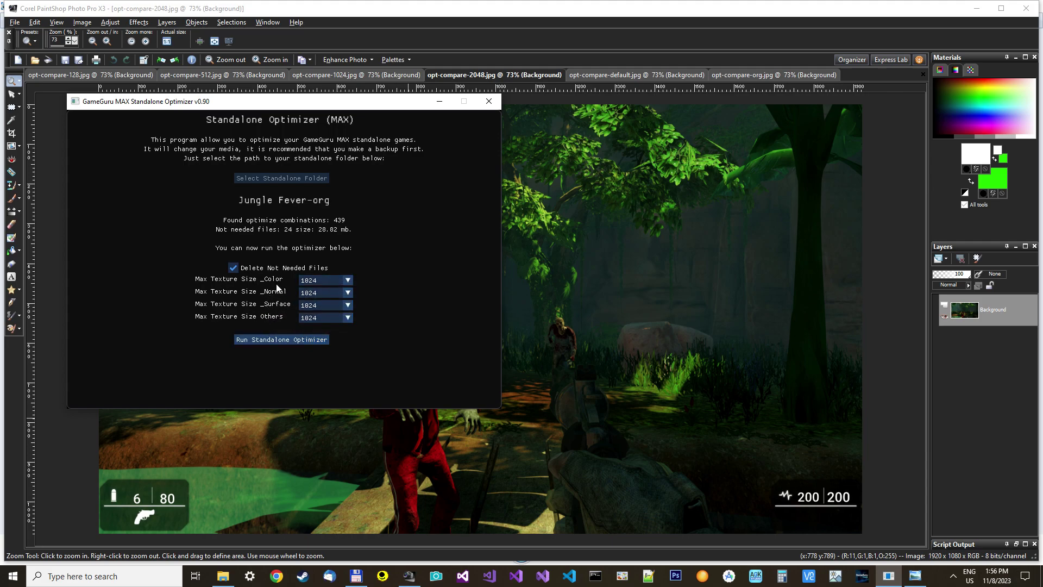
click(559, 32)
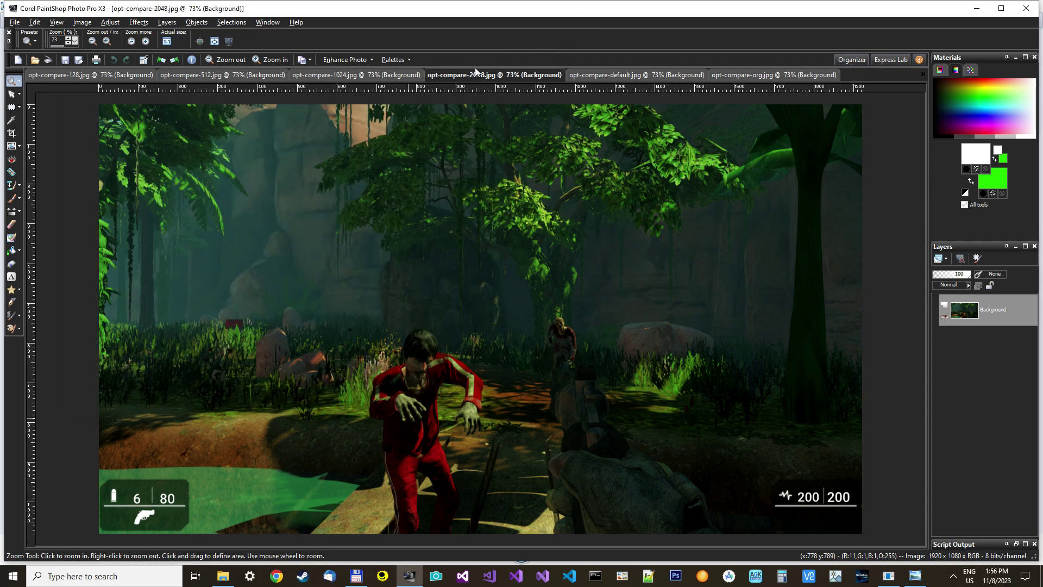
Flip repeatedly between the opt-compare-1024 and opt-compare-2048 screenshots, ending on opt-compare-1024
click(348, 74)
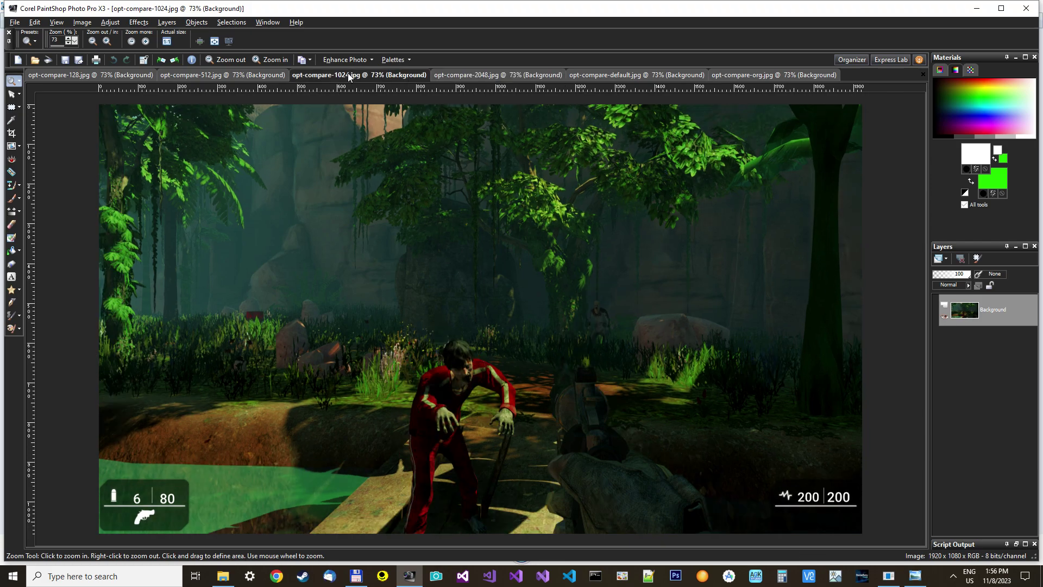
click(478, 75)
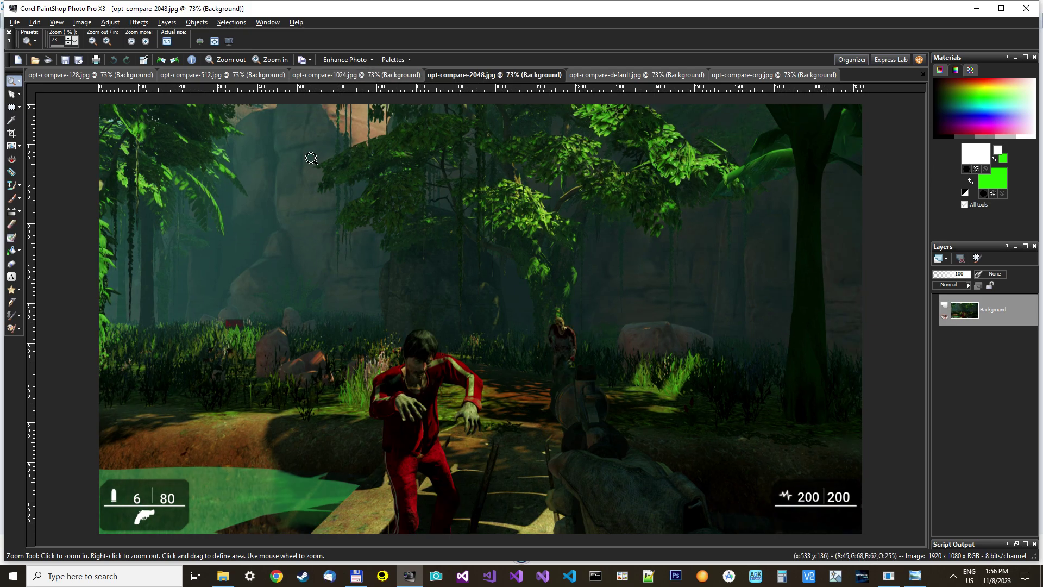
click(362, 75)
click(467, 74)
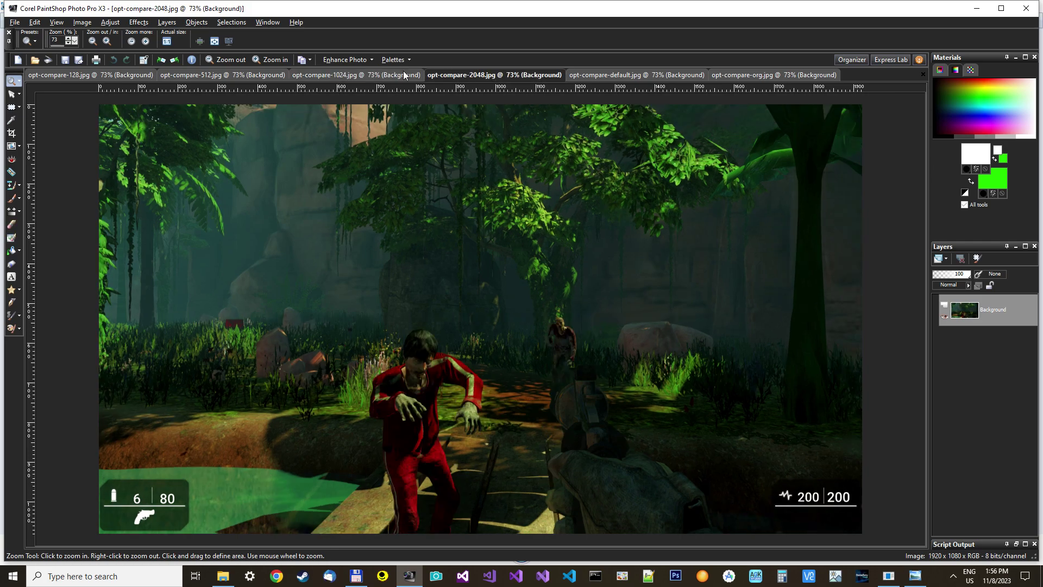
click(376, 76)
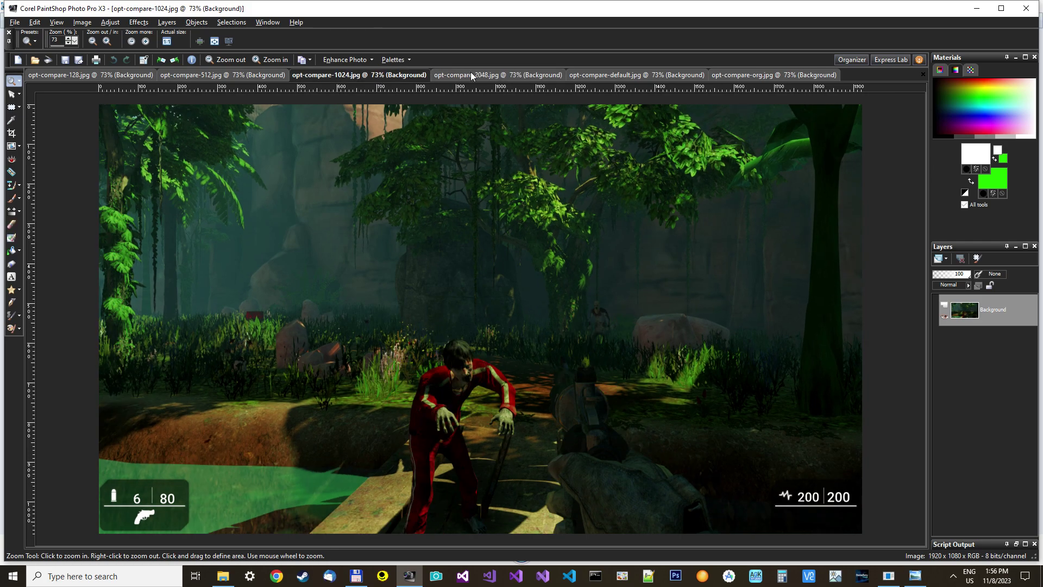
click(471, 75)
click(366, 74)
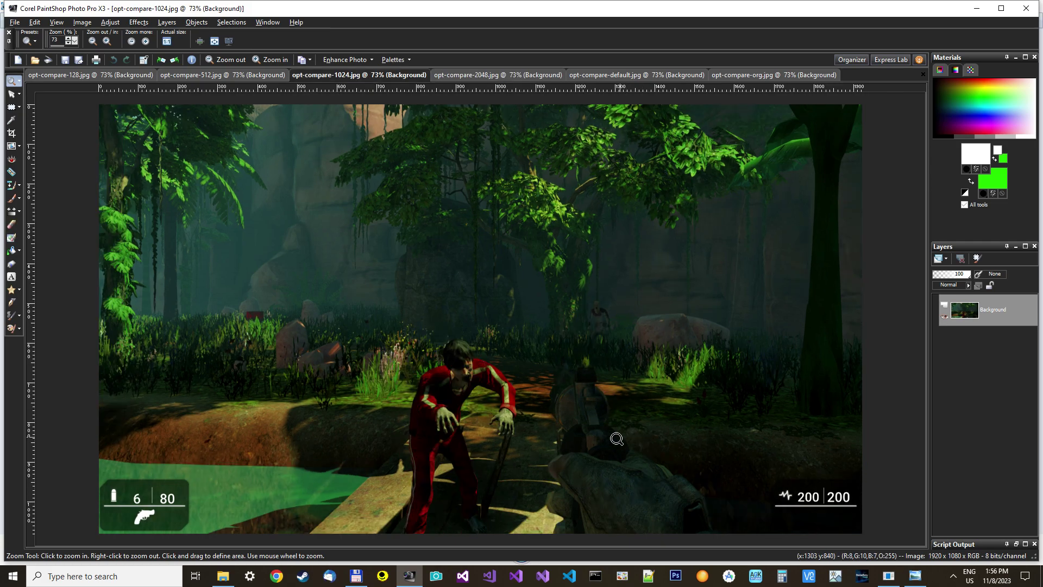
Open Jungle Fever-1024 in the right panel and mark its Guru-Game.log
click(368, 574)
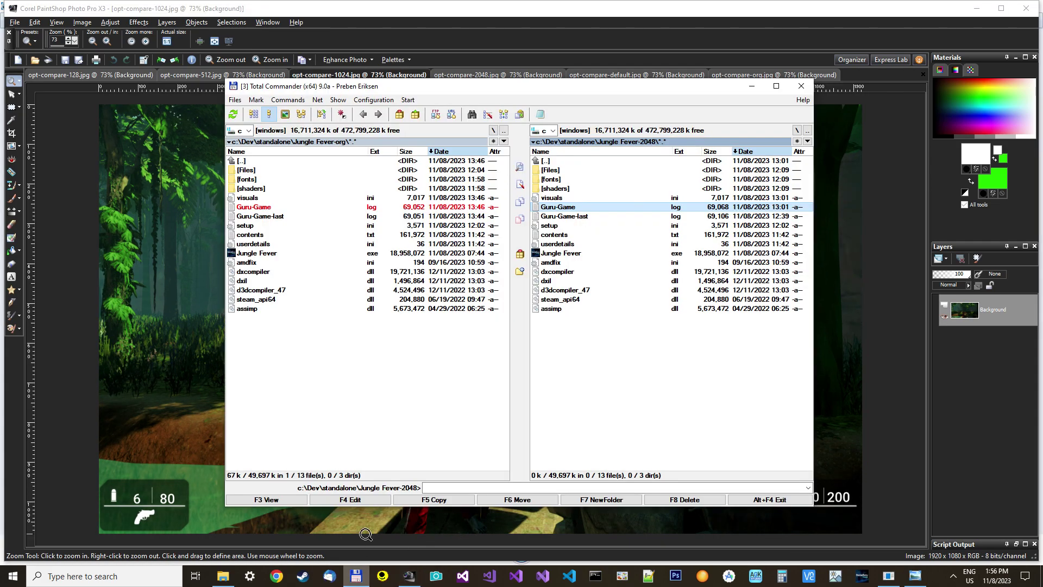
click(558, 162)
double_click(558, 162)
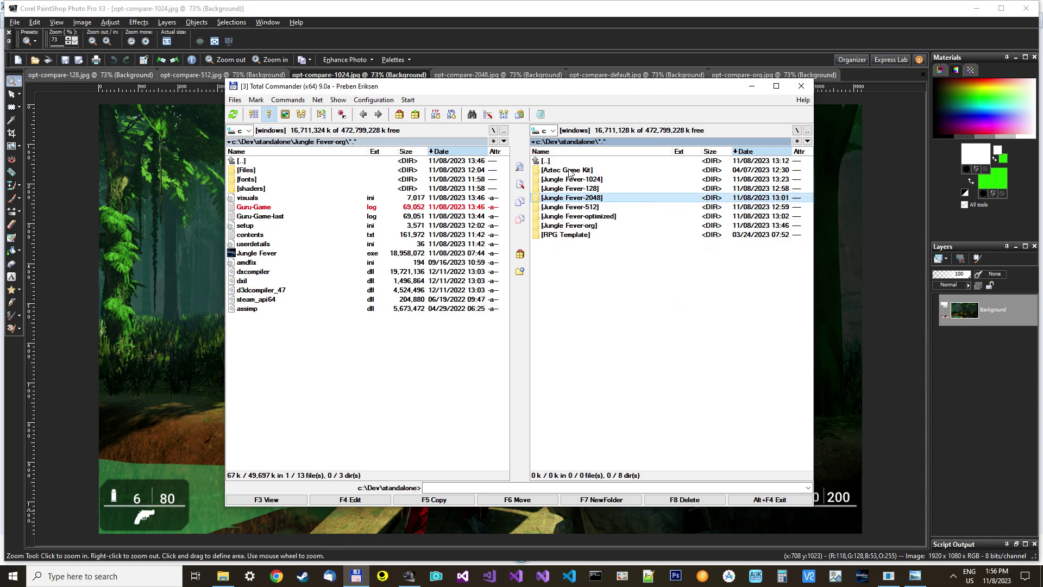
double_click(573, 180)
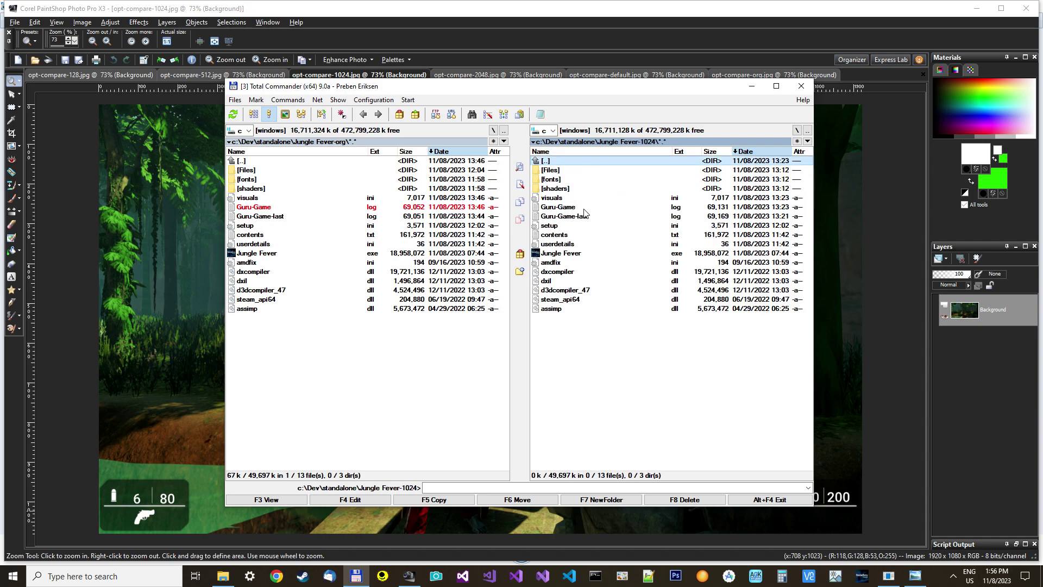
click(584, 209)
key(space)
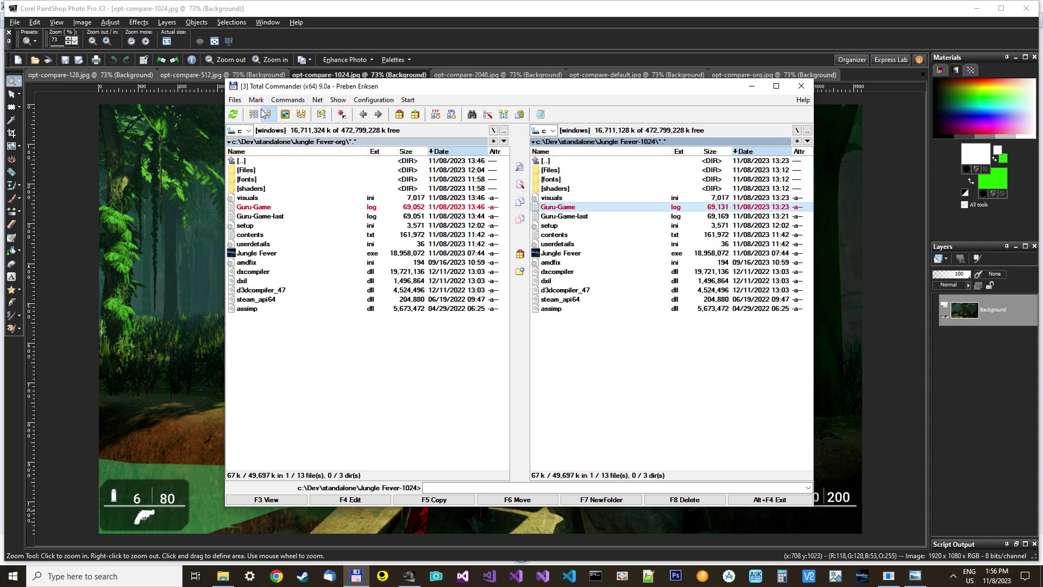
Compare the two Guru-Game.log files by content and select line 726 in both
click(235, 100)
click(260, 155)
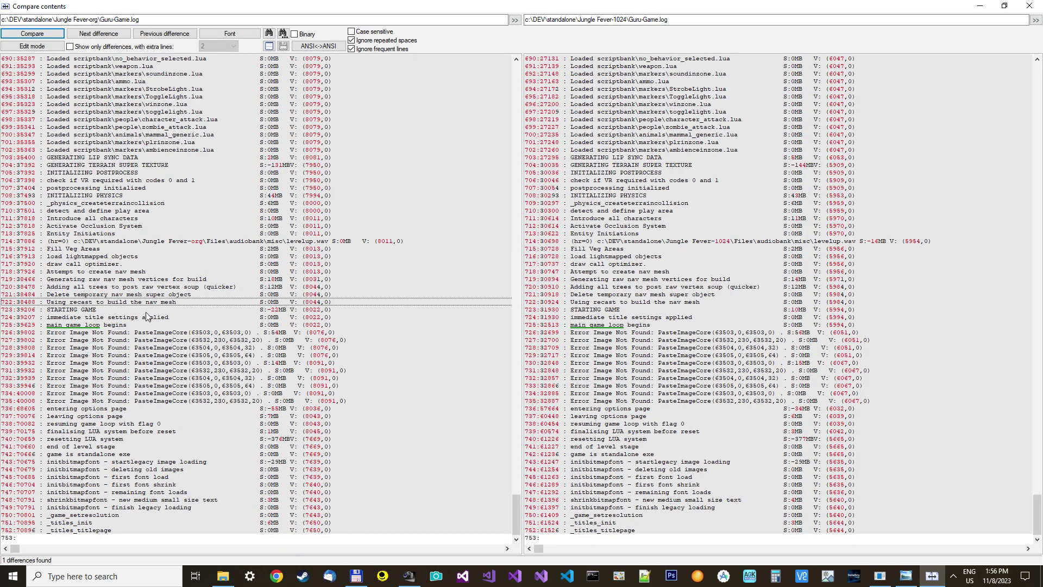
click(143, 332)
click(595, 334)
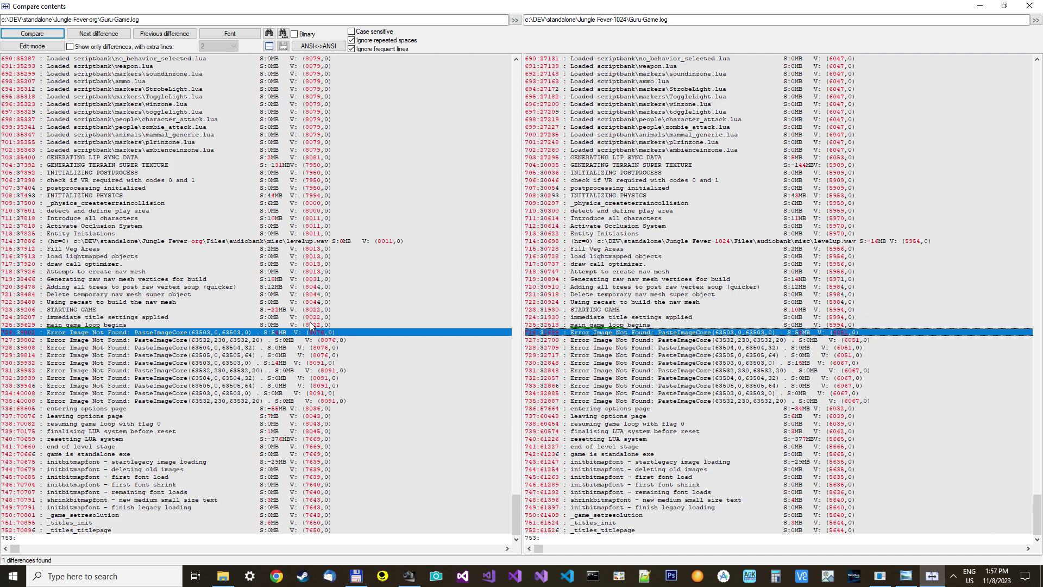
Close the log comparison and unmark the Guru-Game.log files in both panels
key(Escape)
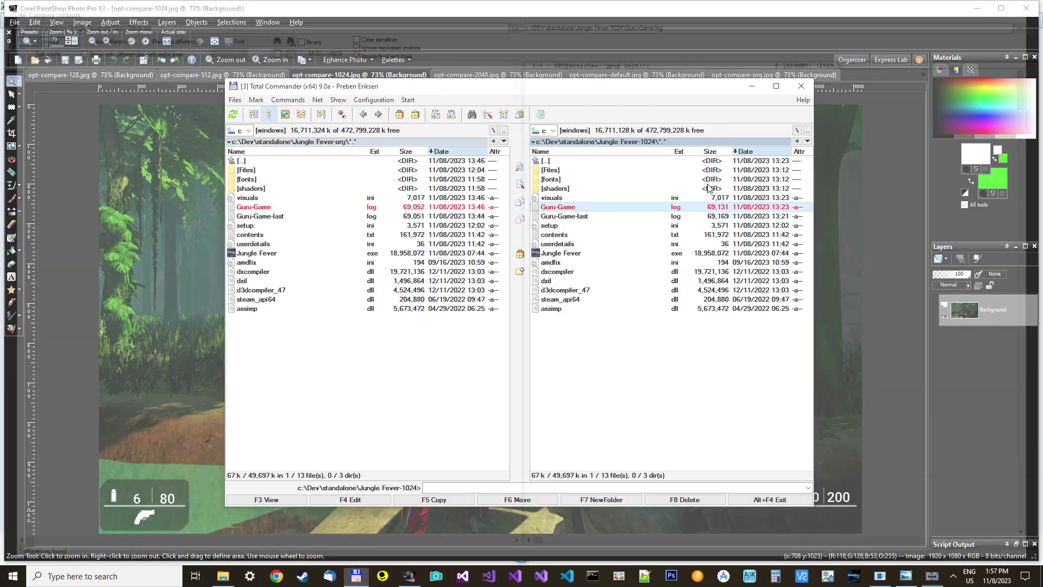
key(space)
key(Tab)
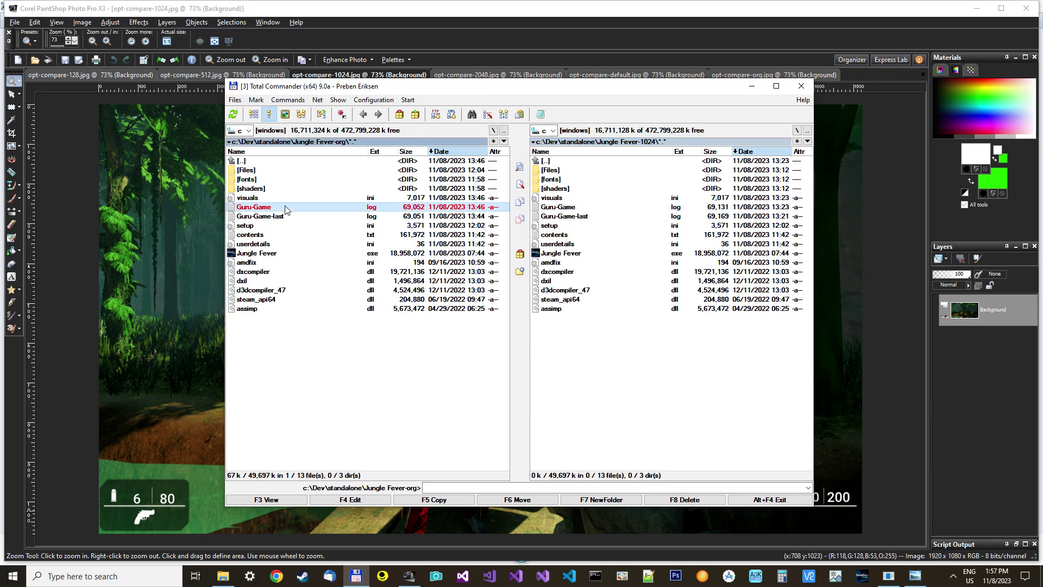
key(space)
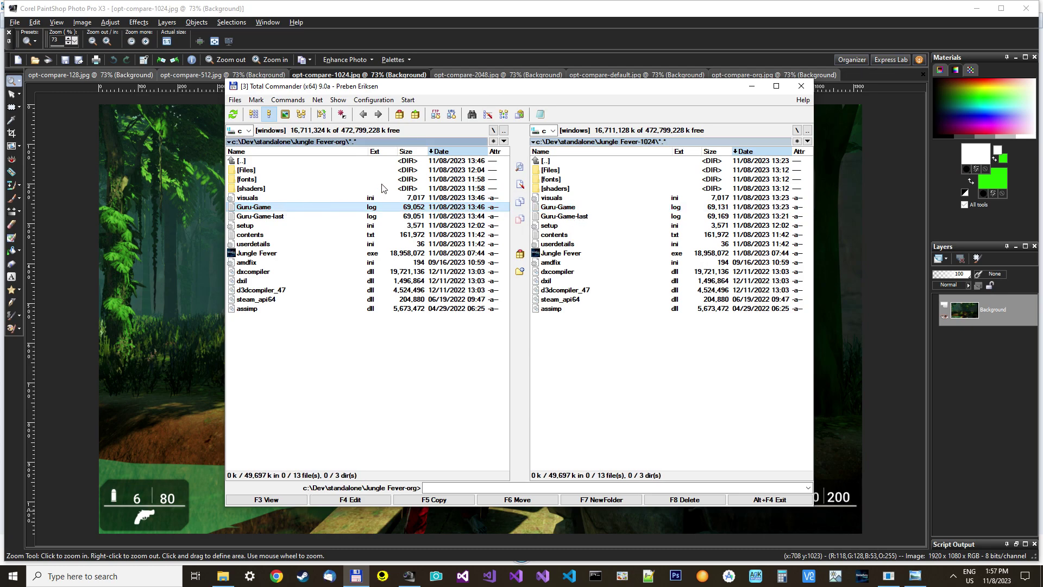
Take both panels back up to the c:\Dev\standalone folder
double_click(563, 164)
click(564, 164)
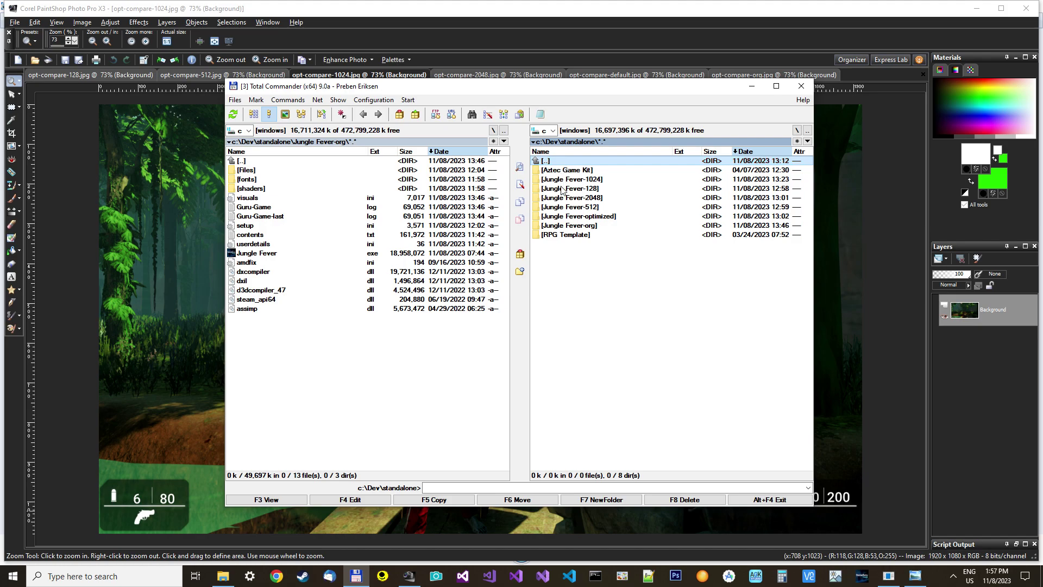
double_click(280, 163)
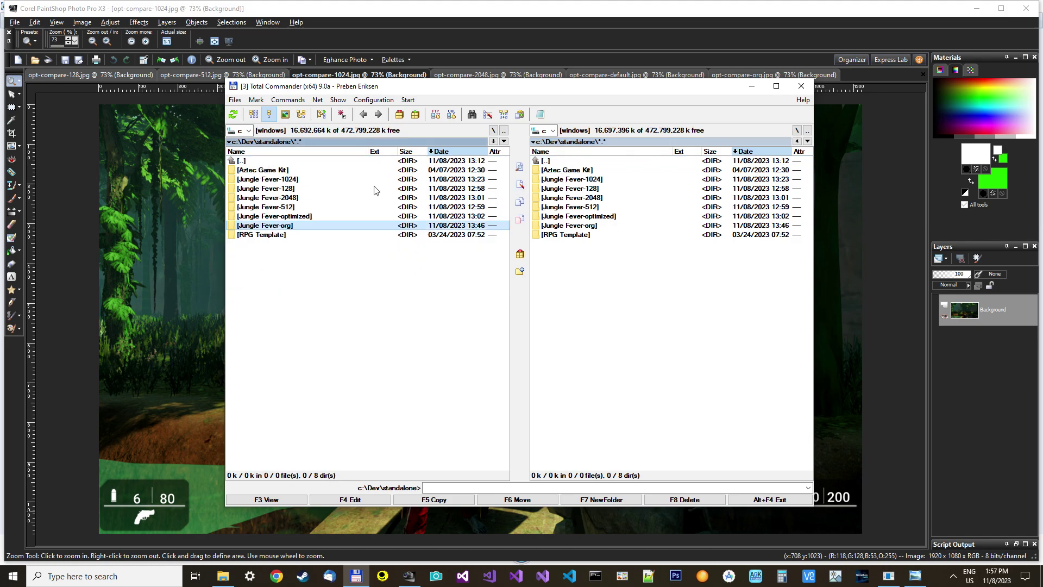
Compare the opt-compare-512, opt-compare-128 and opt-compare-org screenshots, ending on opt-compare-128
click(416, 20)
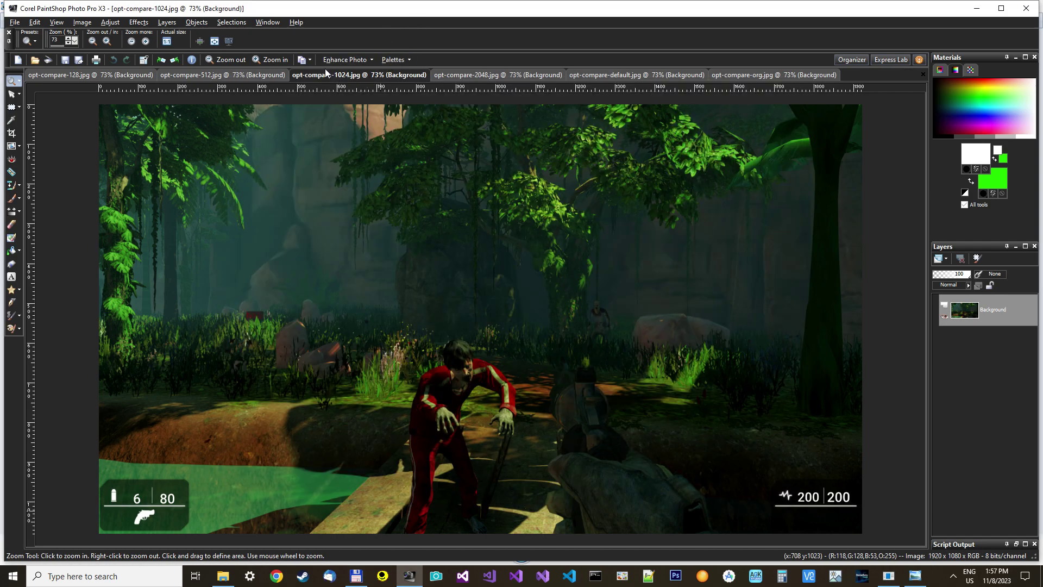
click(211, 75)
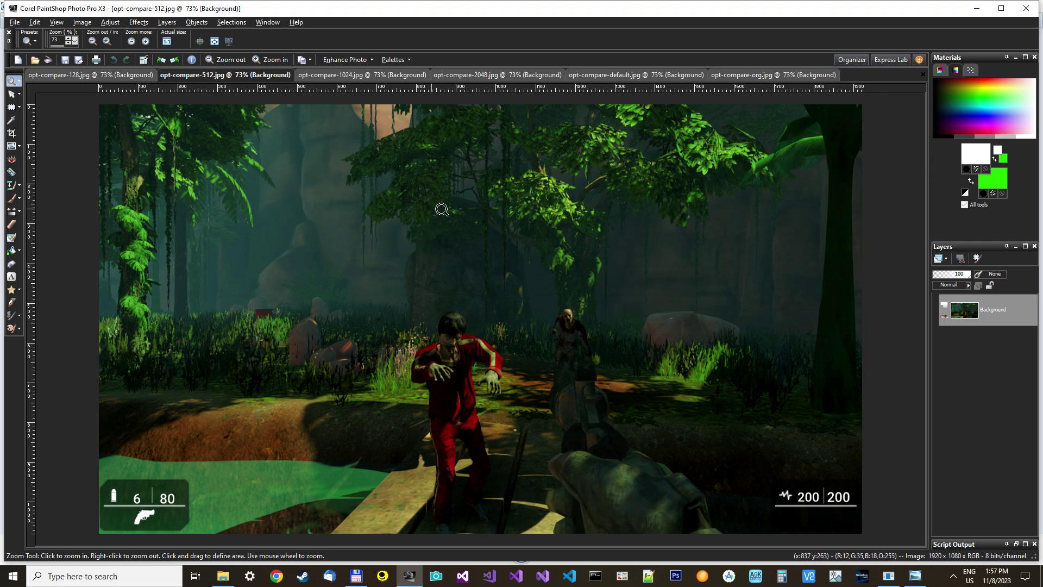
click(71, 76)
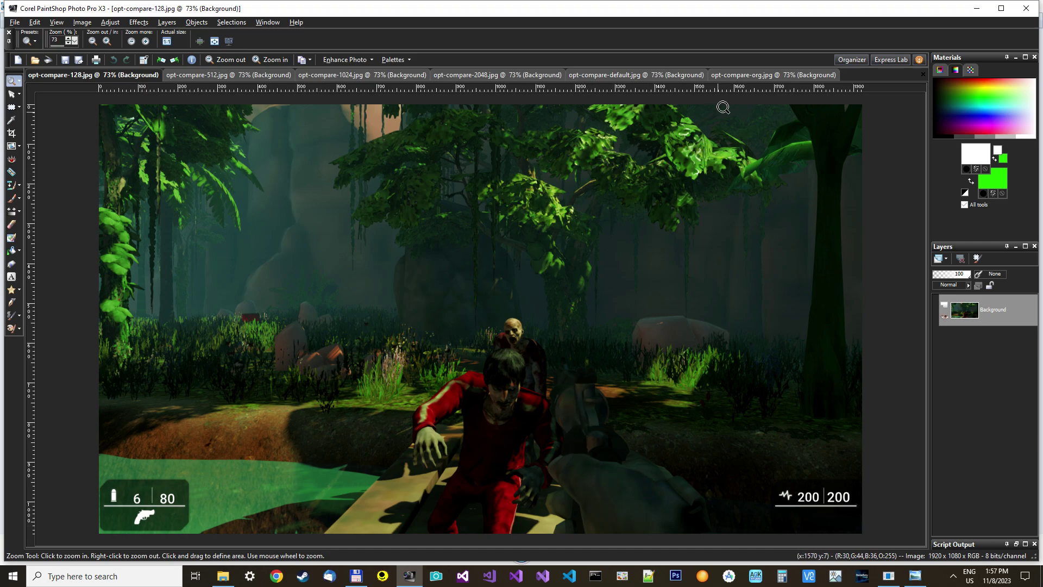
click(764, 73)
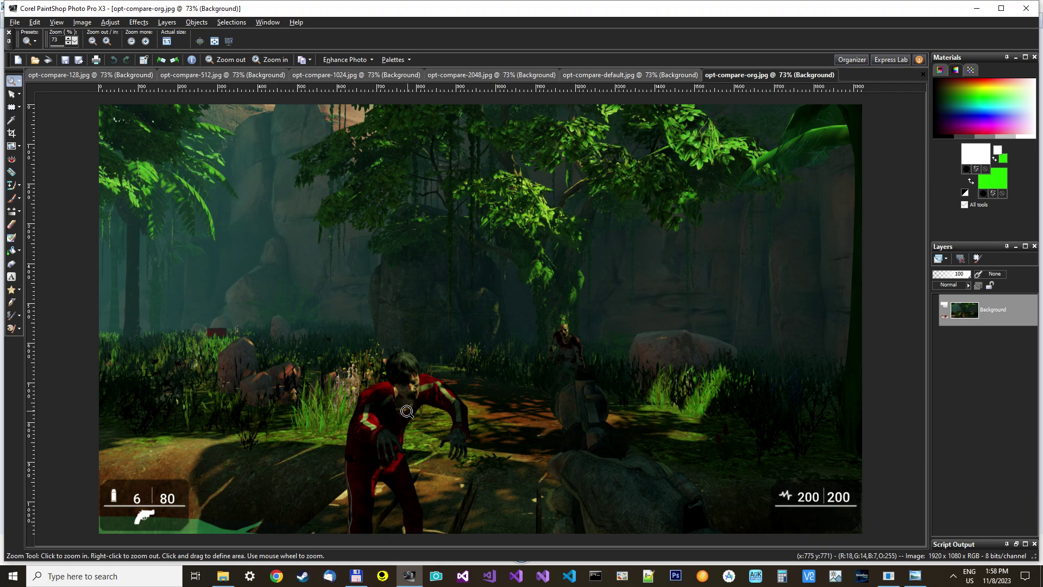
click(58, 76)
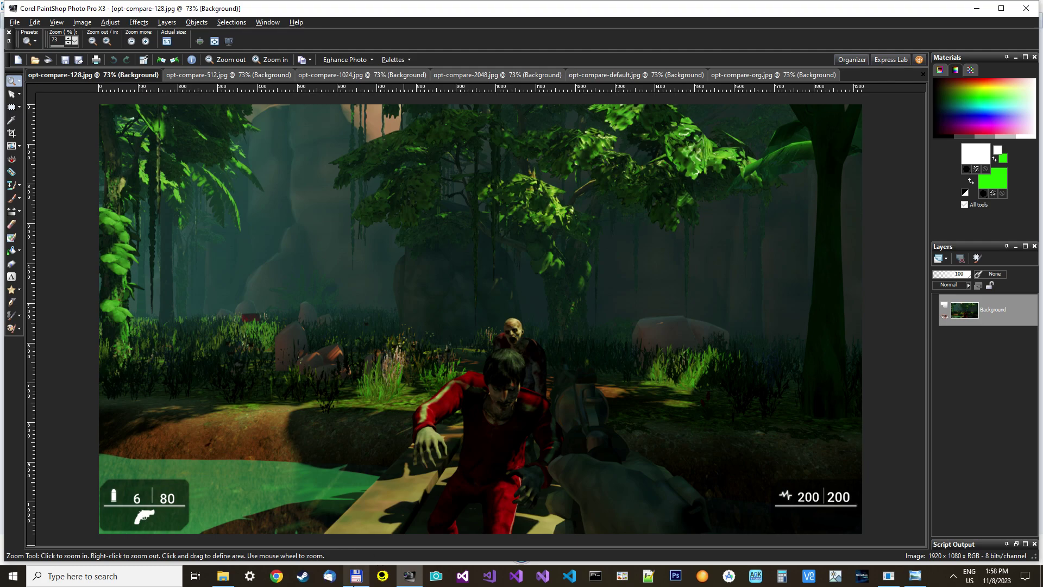
click(356, 576)
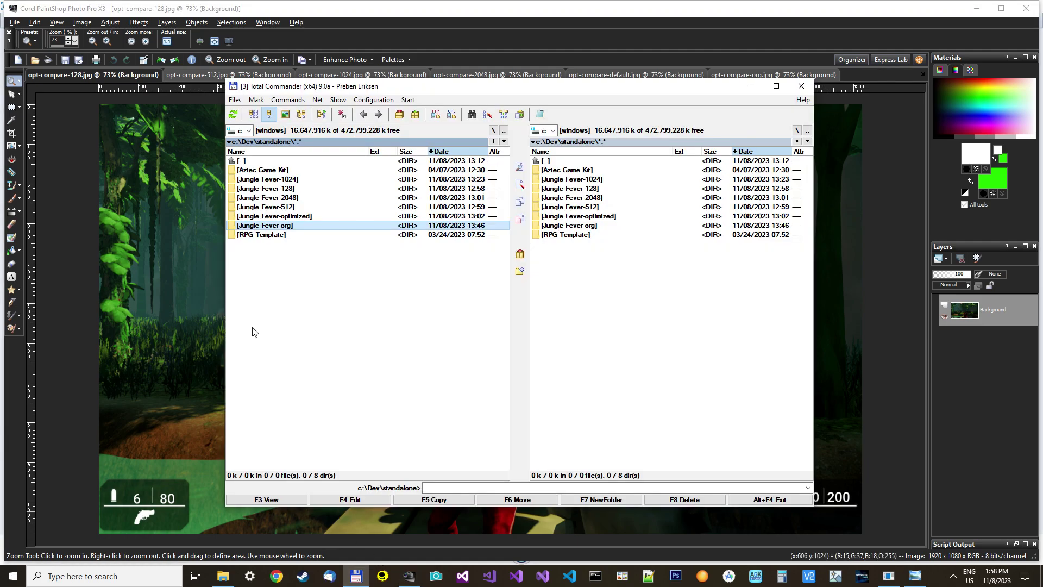
Check Jungle Fever-128's size and rename its copy to Jungle Fever-32
click(579, 191)
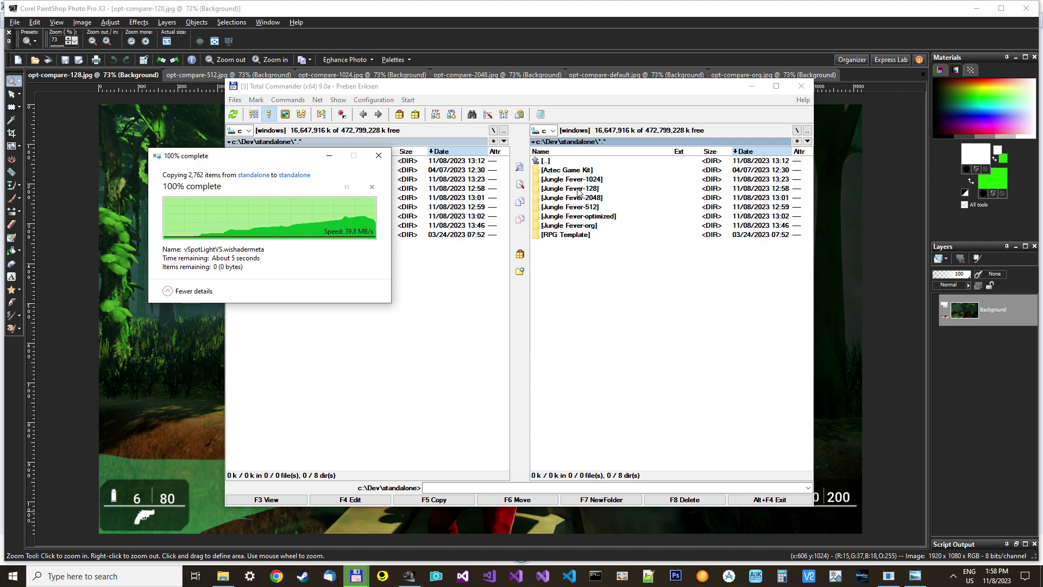
key(space)
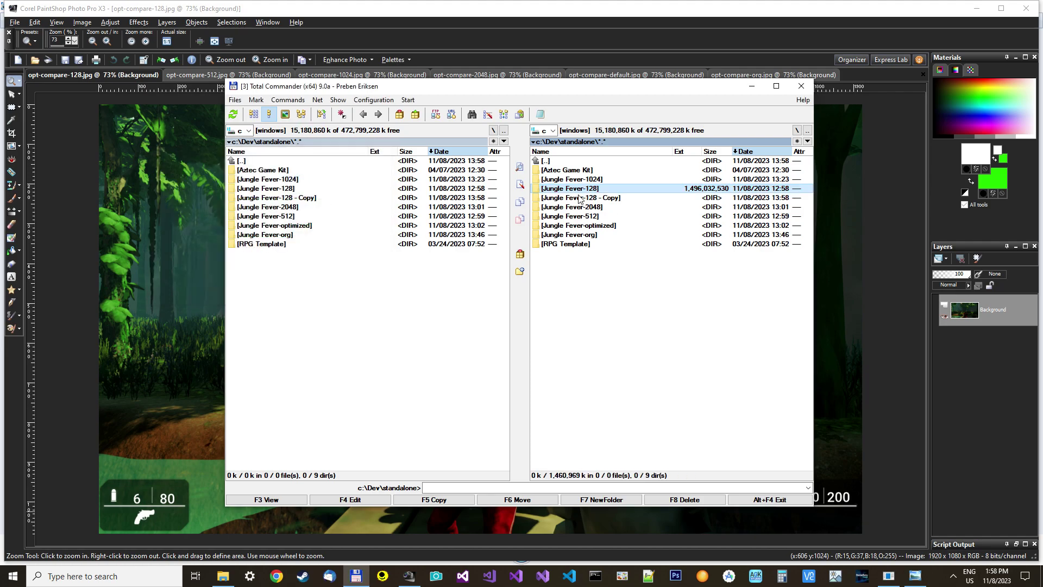
click(580, 199)
right_click(580, 199)
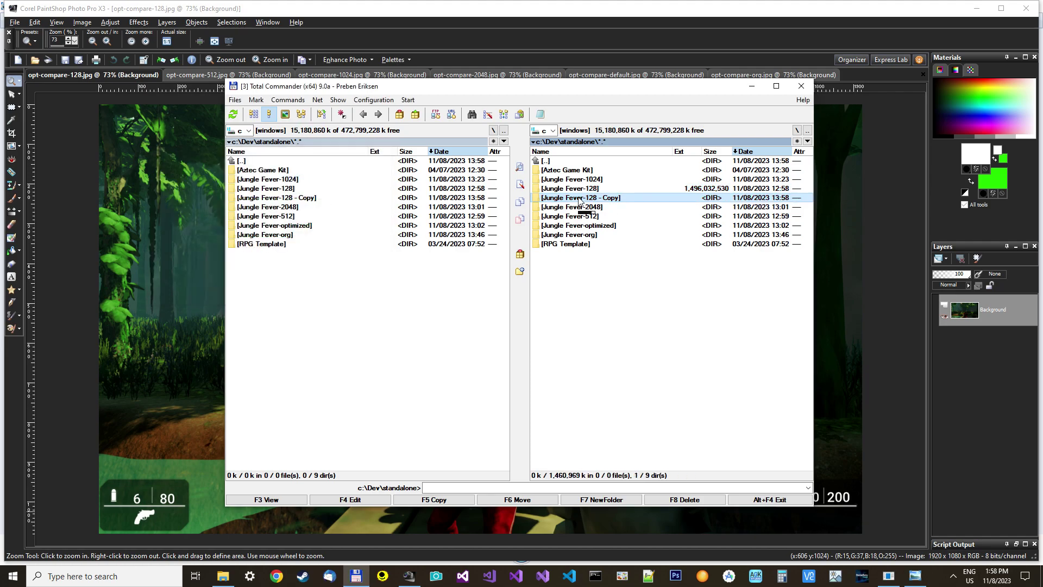
click(619, 542)
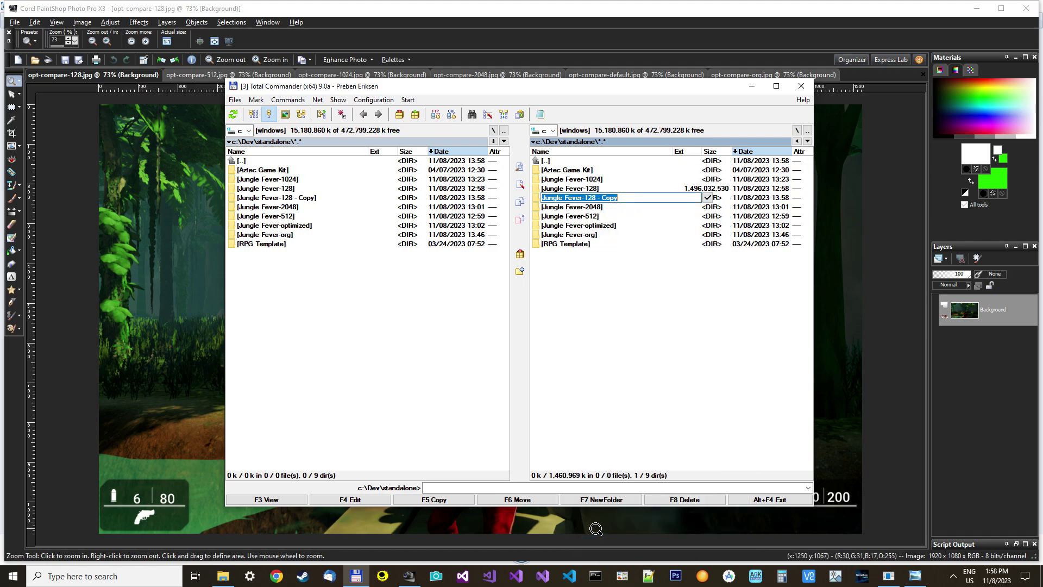
key(End)
text(32)
key(Return)
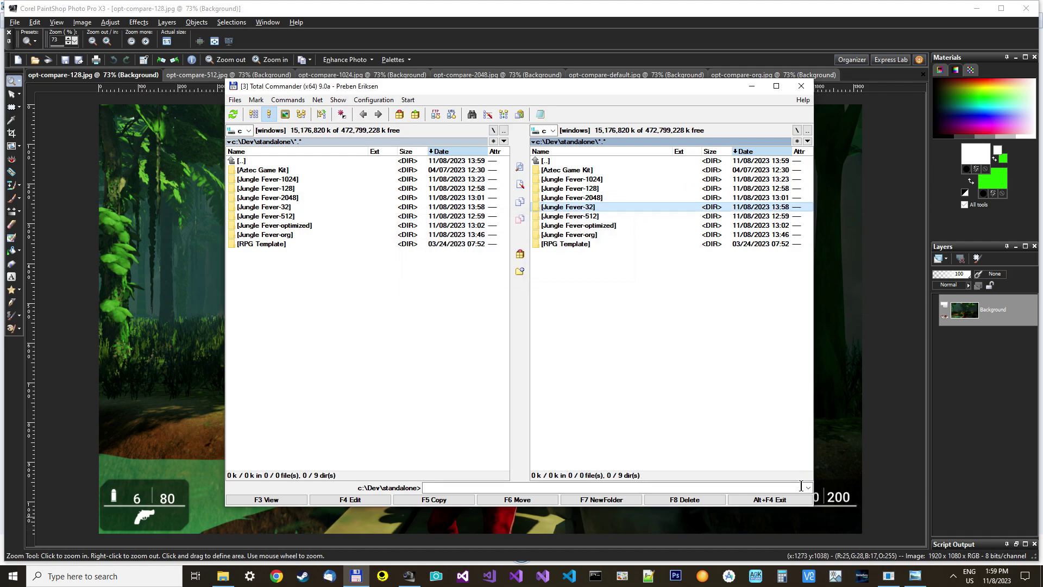
click(889, 576)
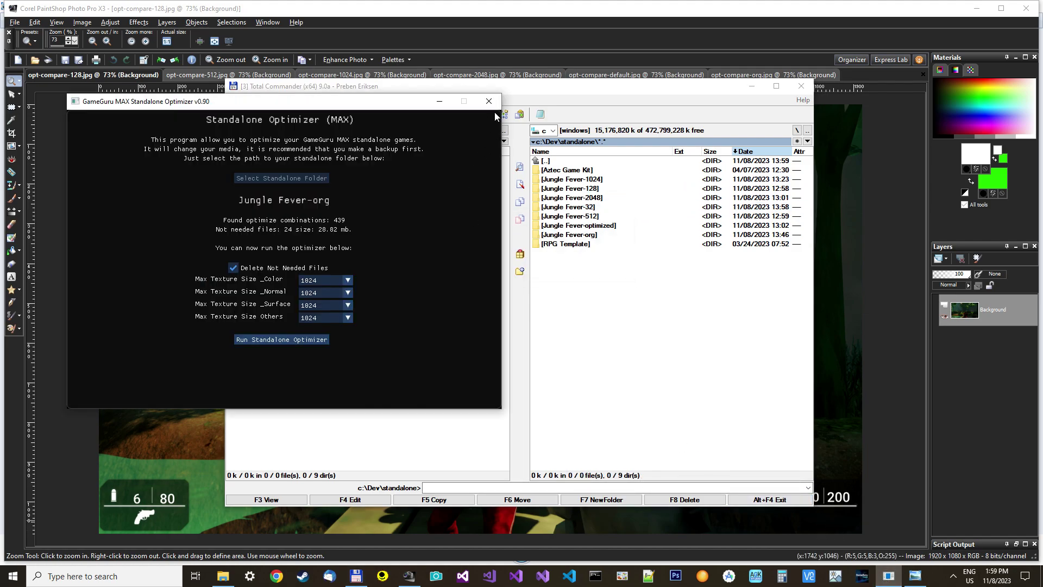
Load C:\DEV\standalone\Jungle Fever-32 as the standalone folder in the optimizer
click(488, 101)
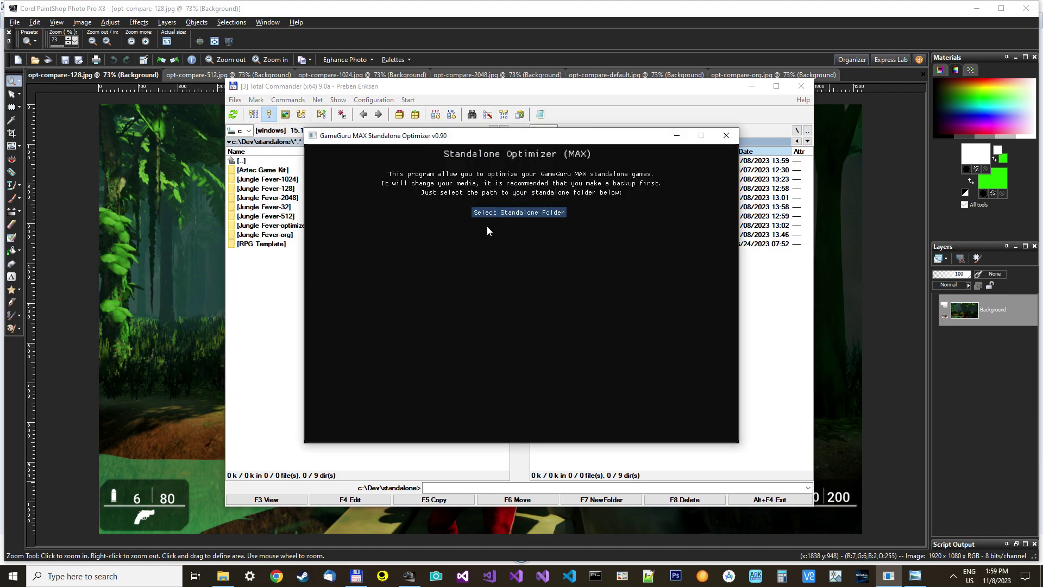
click(518, 213)
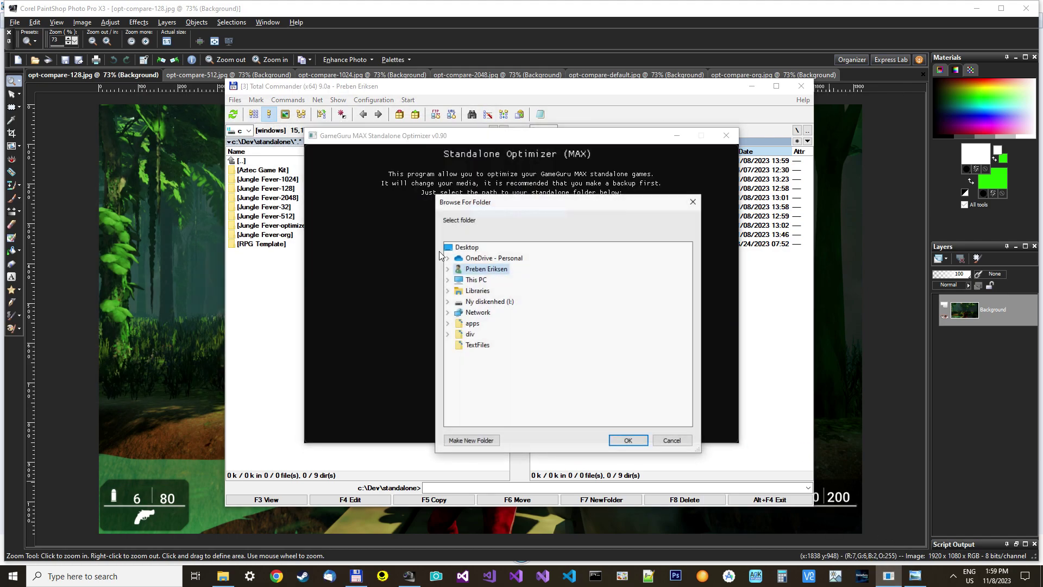
click(448, 280)
click(458, 334)
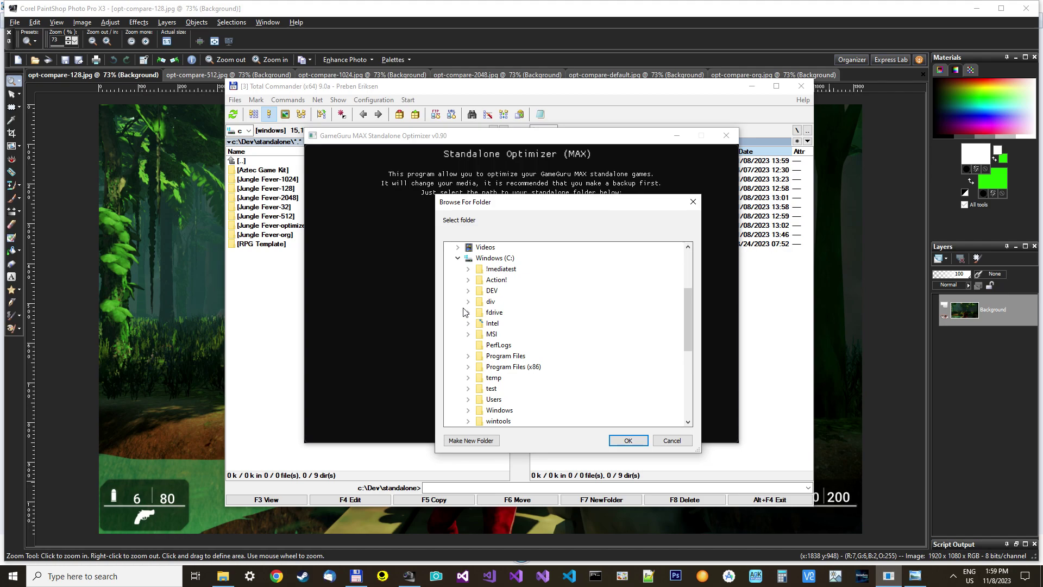
click(467, 291)
click(478, 323)
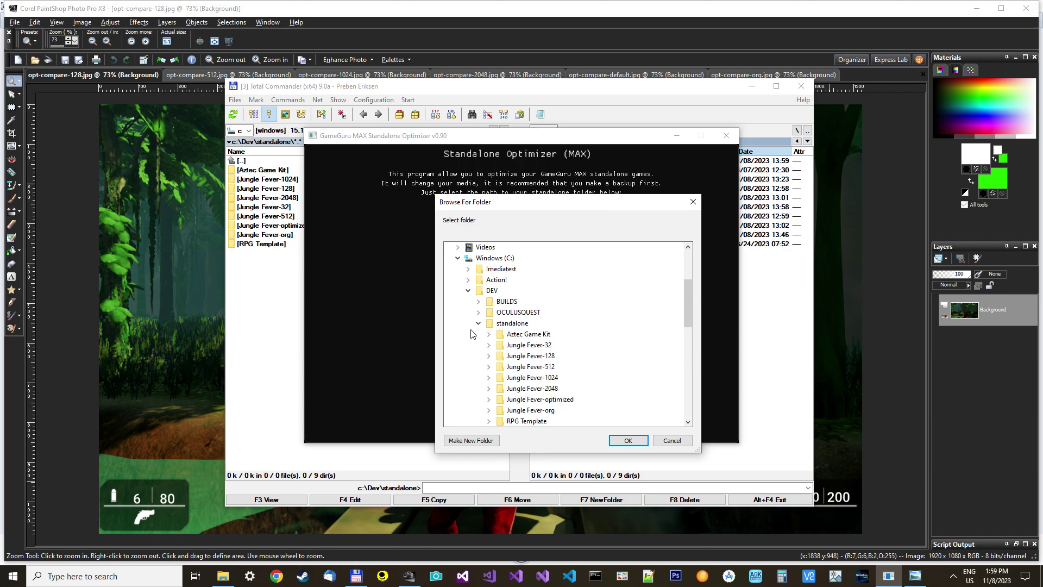
double_click(528, 344)
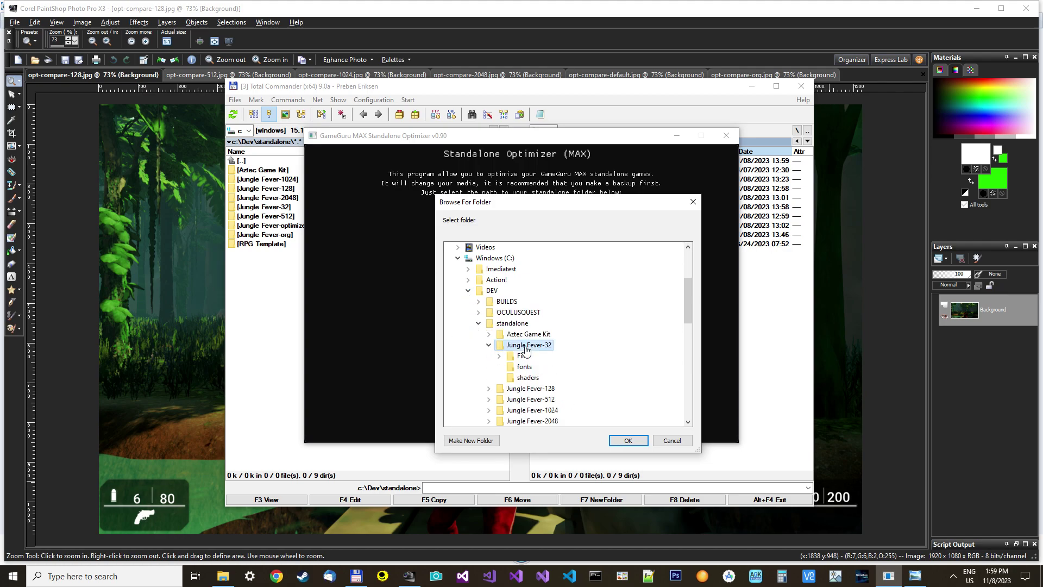
click(628, 440)
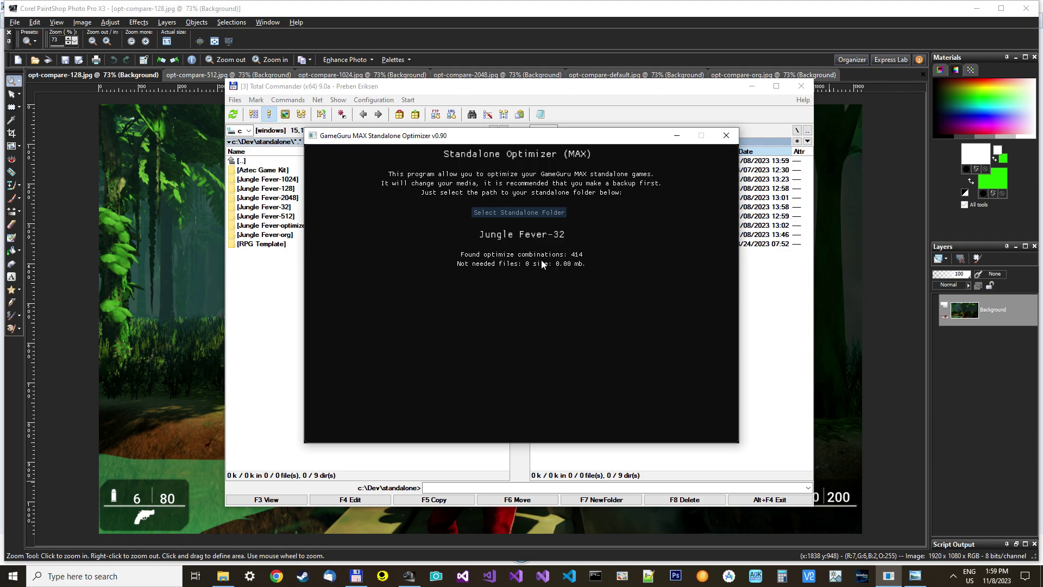
Cap _Color, _Normal, _Surface and Others textures at 64 px, run the optimization, then close it
click(555, 302)
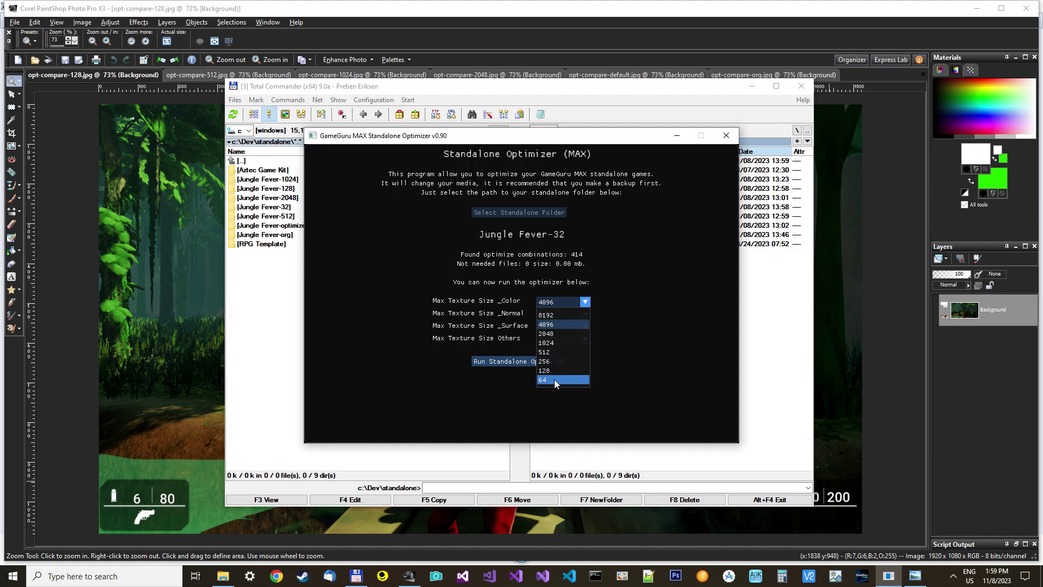
click(553, 379)
click(559, 316)
click(554, 394)
click(551, 327)
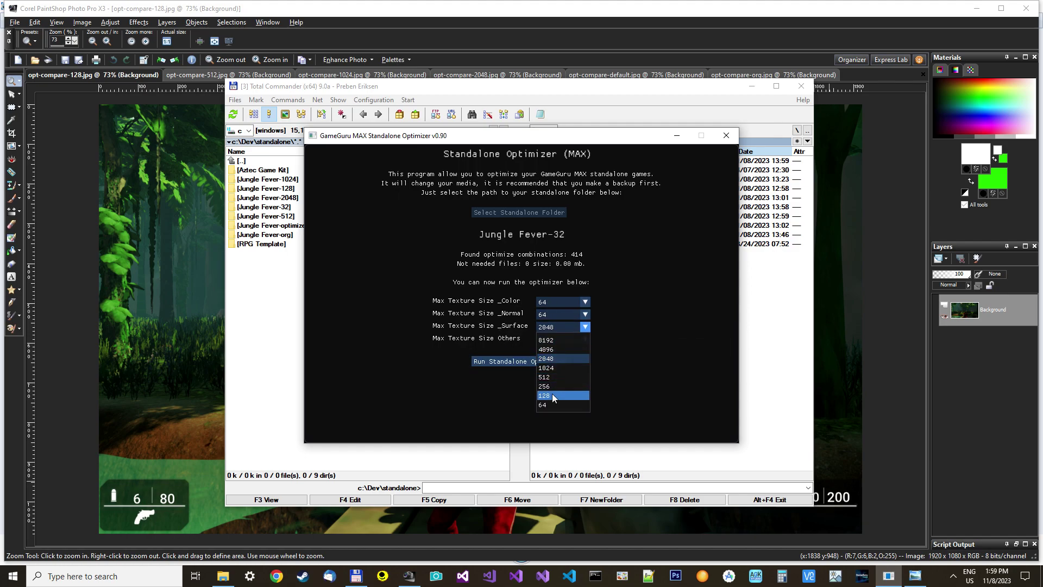
click(551, 401)
click(556, 339)
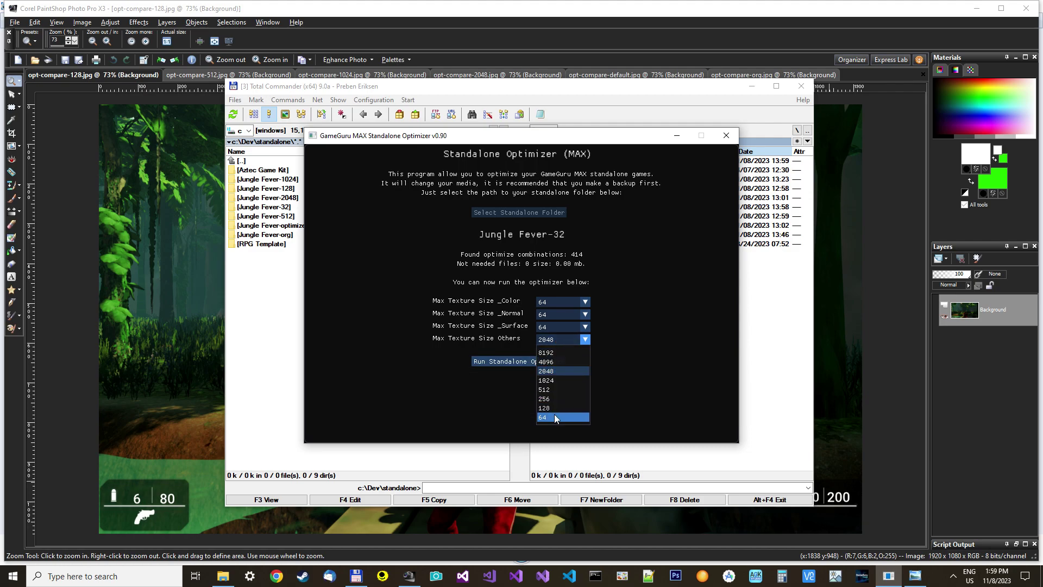
click(554, 415)
click(526, 365)
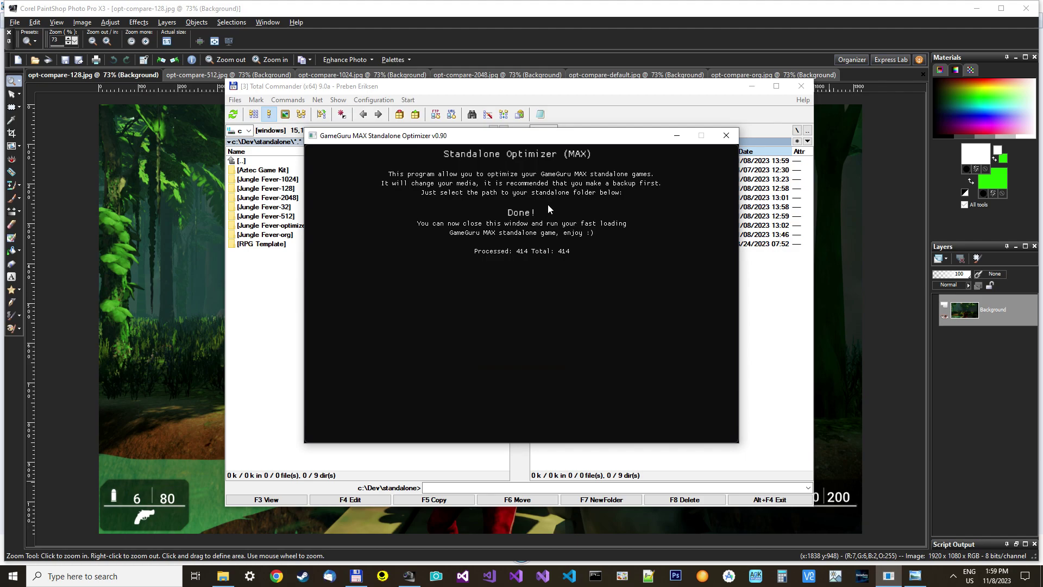
click(726, 134)
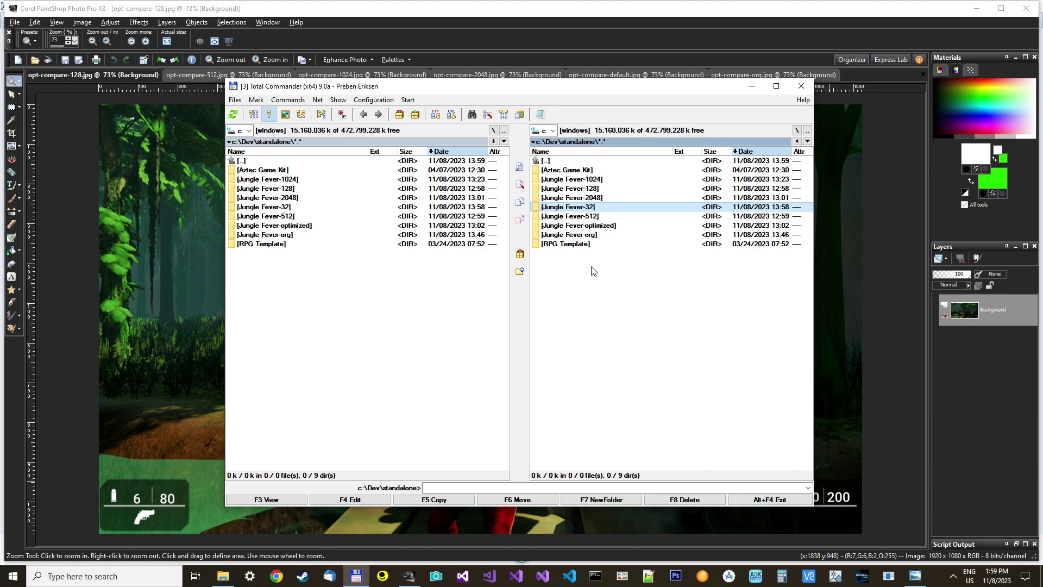
Open the Jungle Fever-32 folder and launch Jungle Fever.exe
double_click(572, 209)
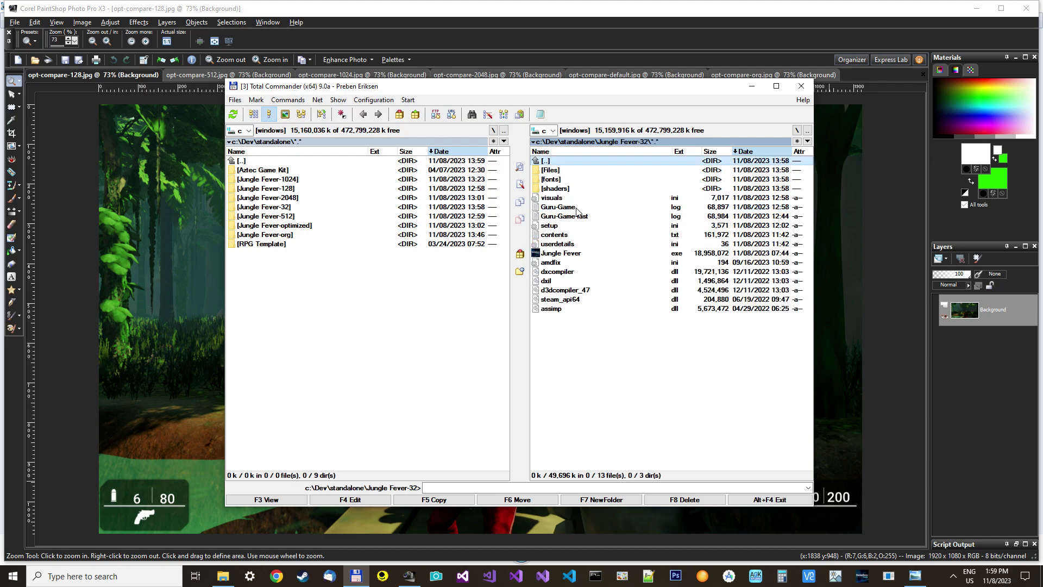
double_click(553, 255)
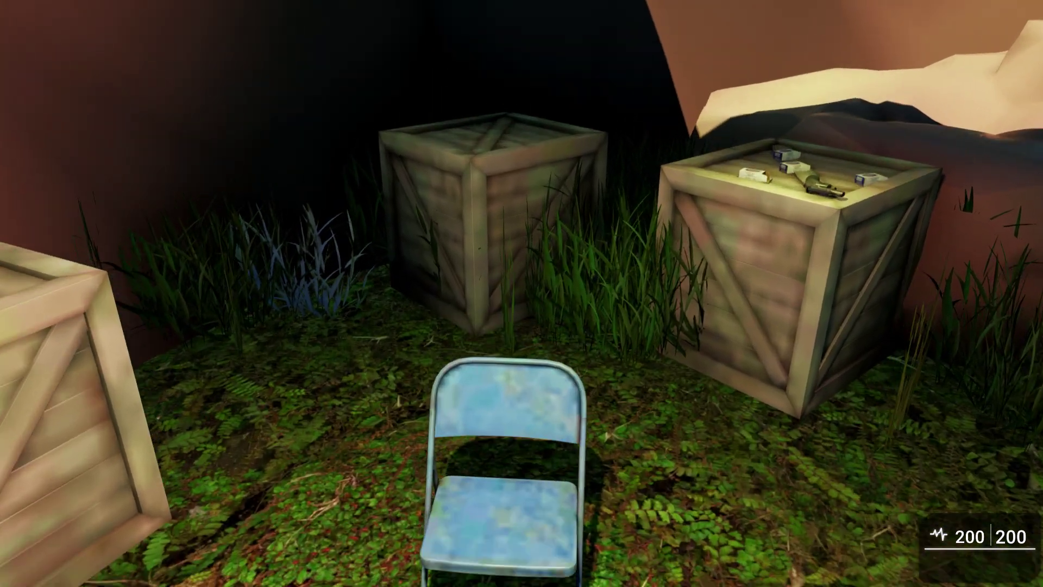
Pick up the ammunition and revolver, then quit via Main Menu > Quit Game
key(e)
key(e)
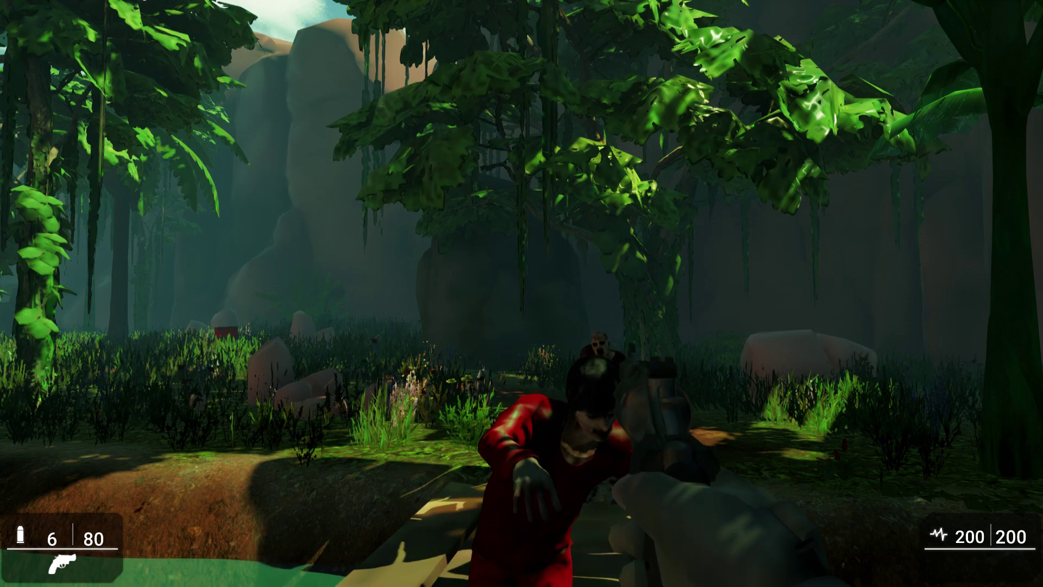
key(Escape)
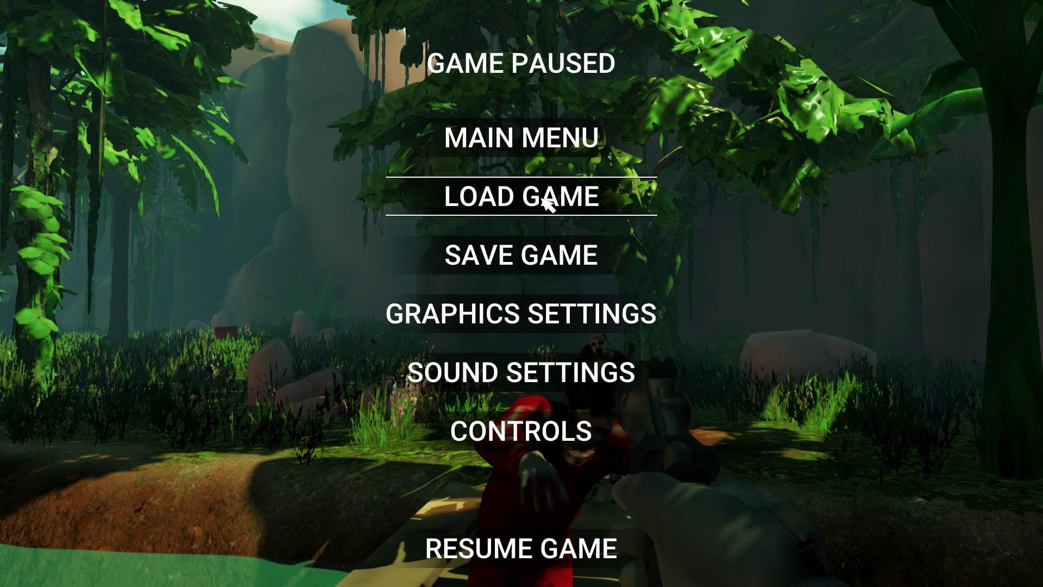
click(528, 142)
click(565, 352)
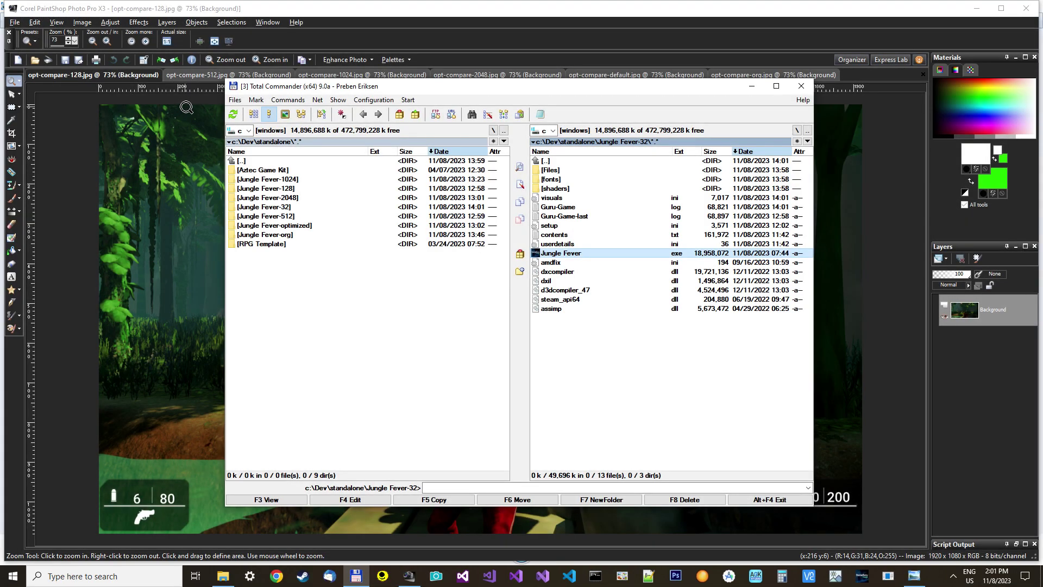
Paste the game screenshot into PaintShop Pro as a new image, zoomed out to 73%
click(81, 283)
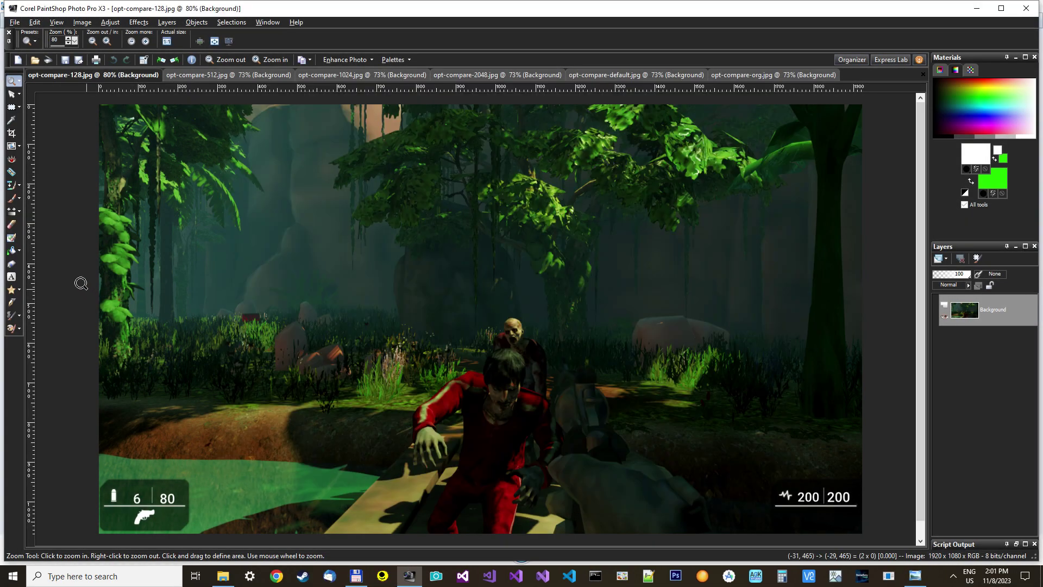
right_click(81, 283)
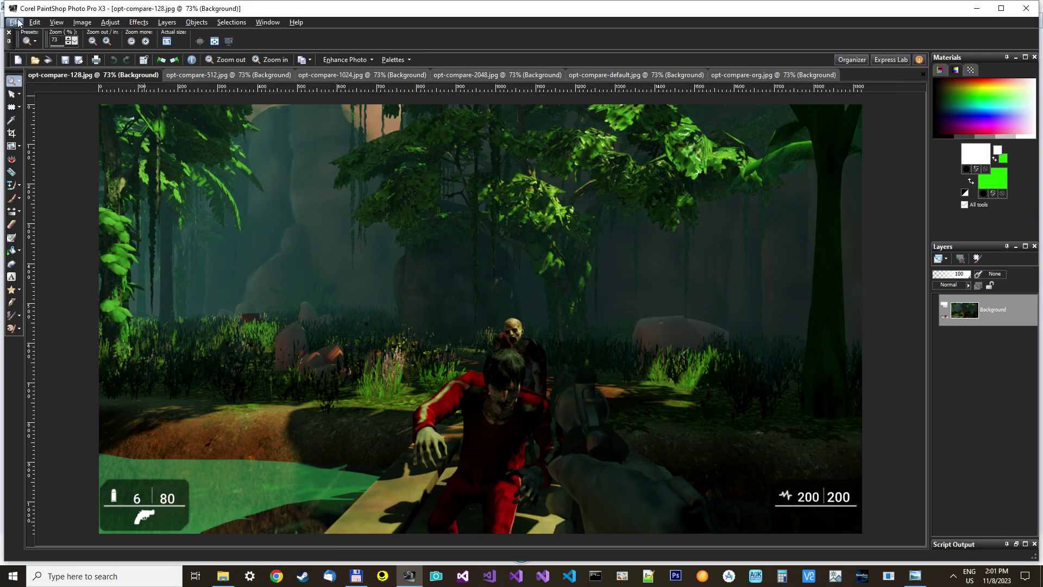
click(18, 22)
mouse_move(39, 25)
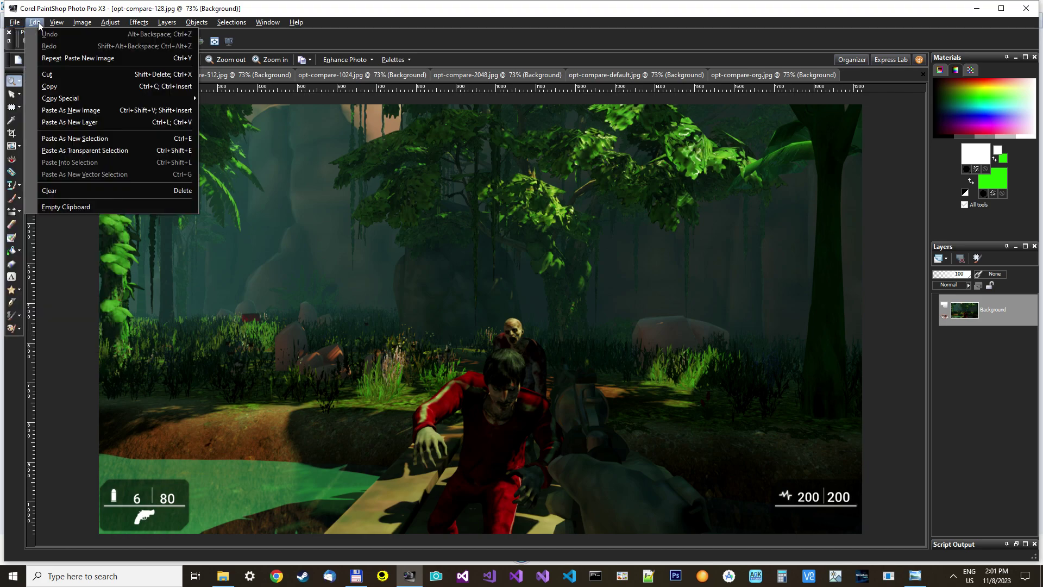
click(71, 110)
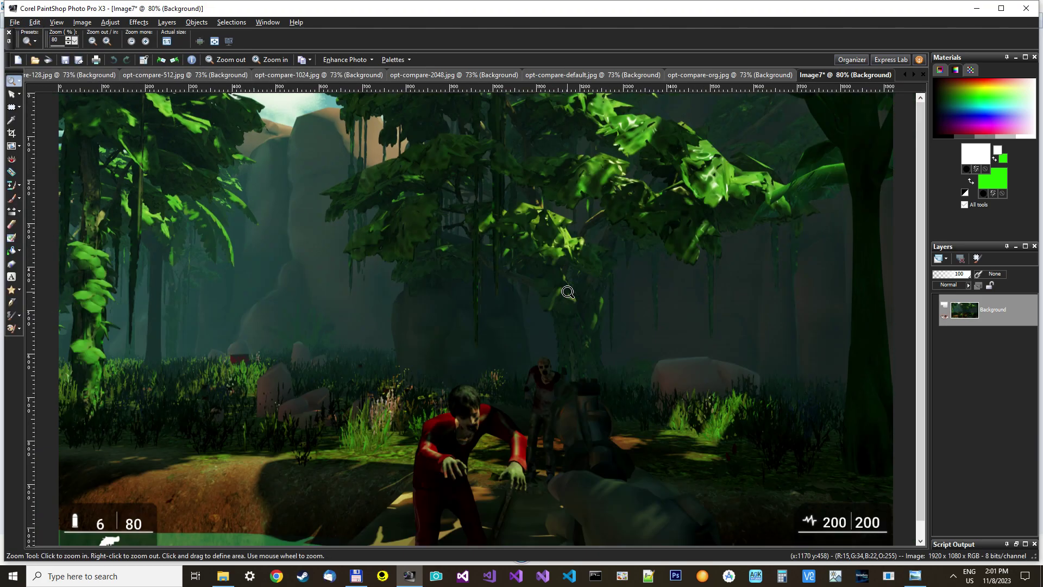
right_click(568, 292)
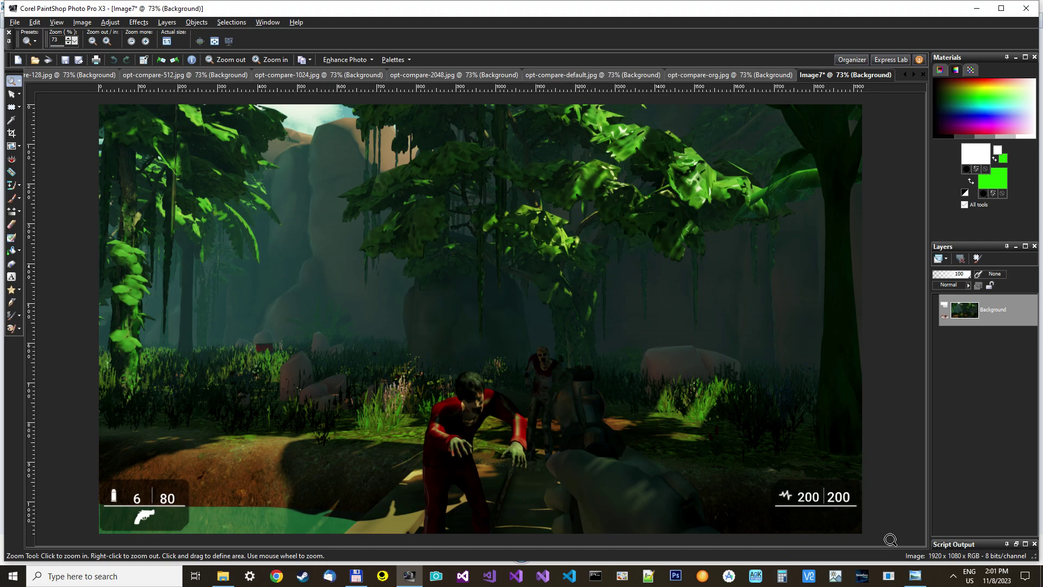
click(891, 580)
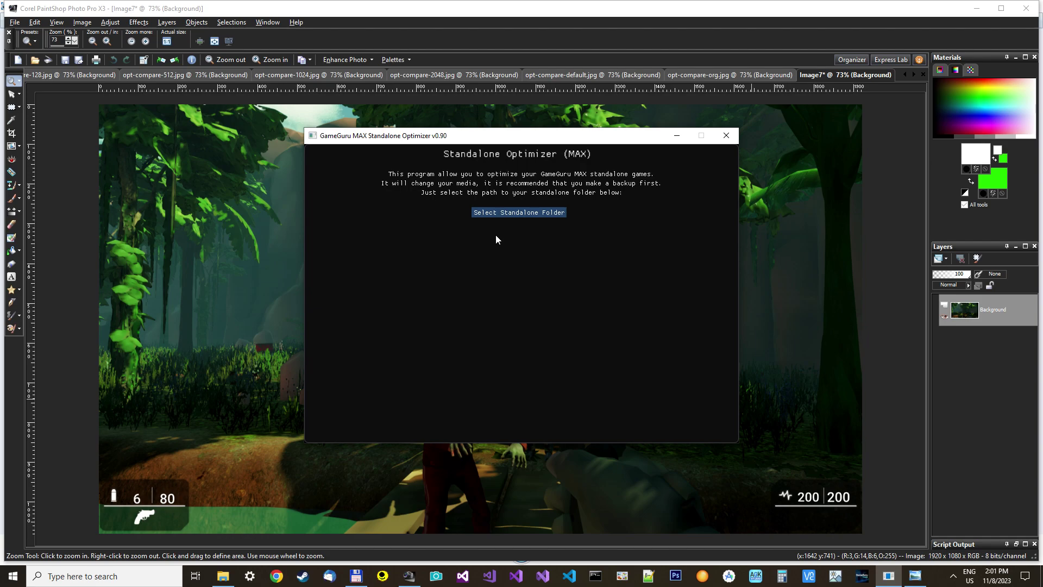
Choose C:\DEV\standalone\Jungle Fever-org as the standalone folder and confirm it
click(494, 214)
click(448, 280)
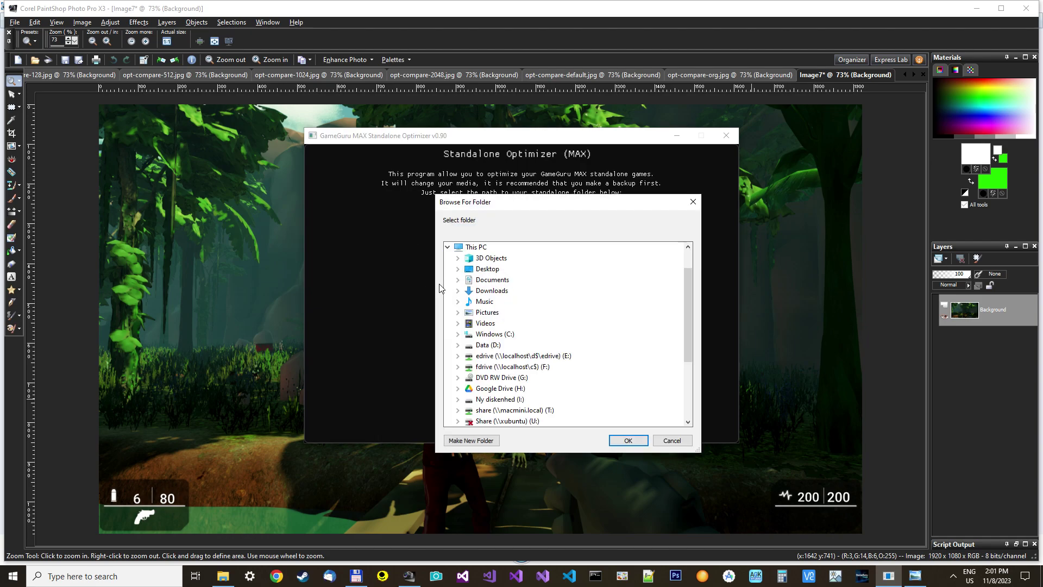
click(458, 335)
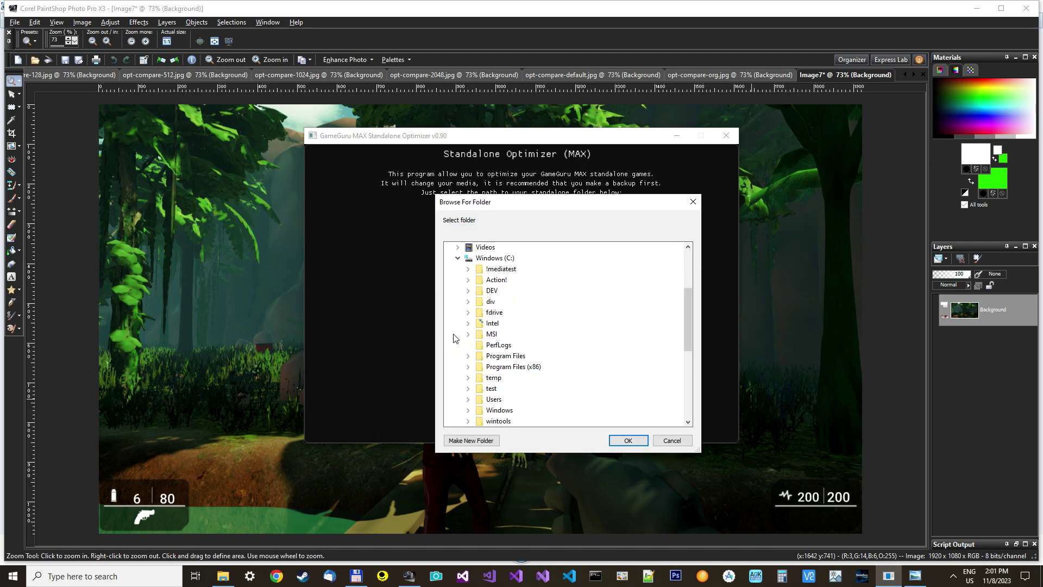
click(469, 291)
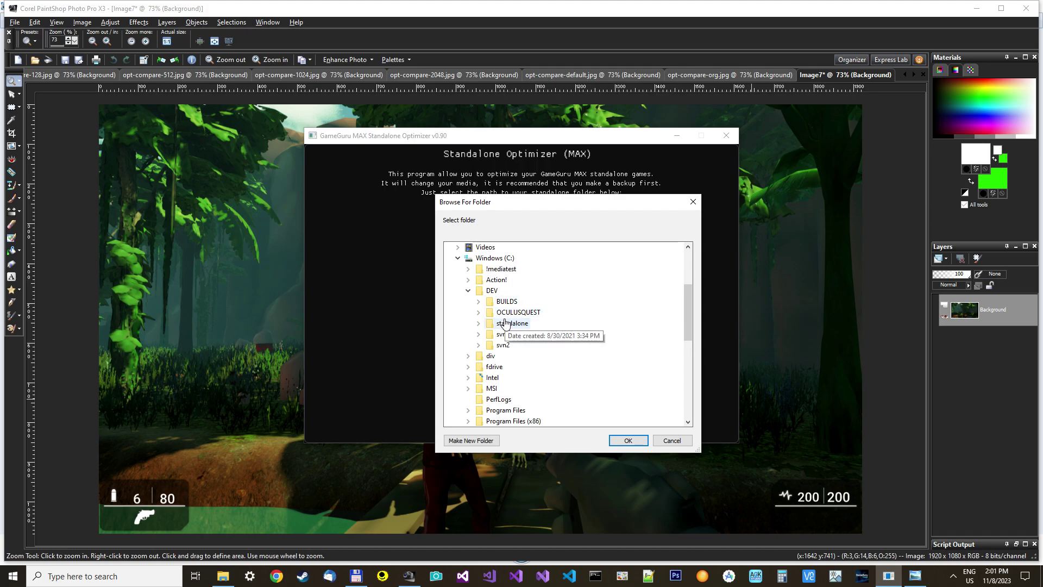
click(479, 323)
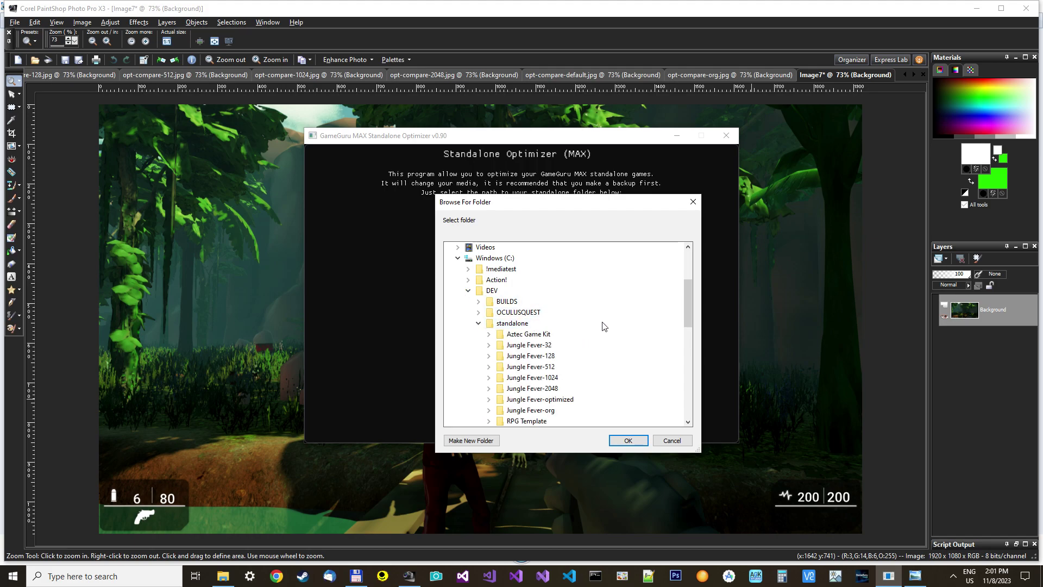
double_click(534, 412)
click(628, 440)
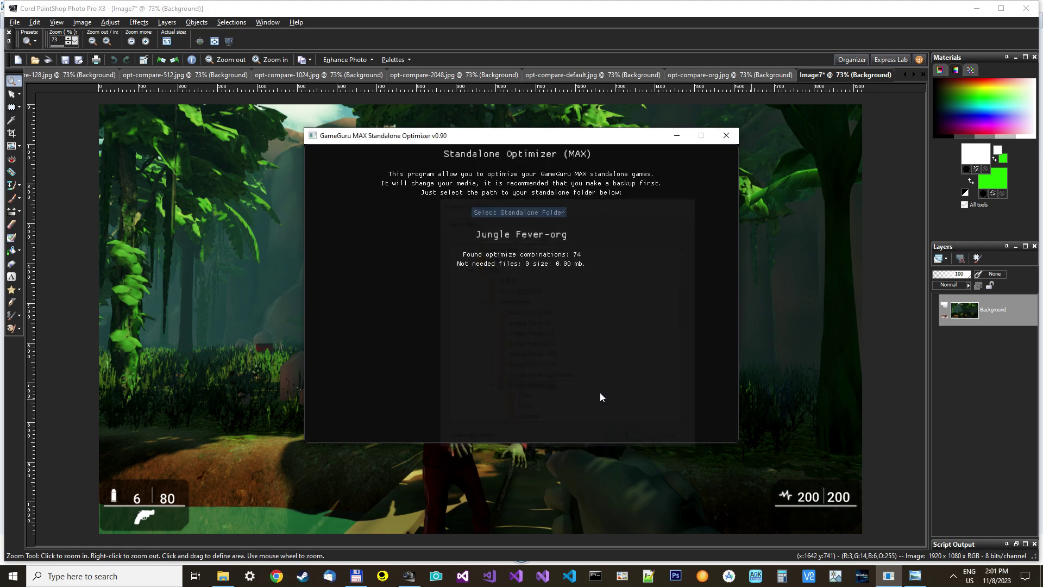